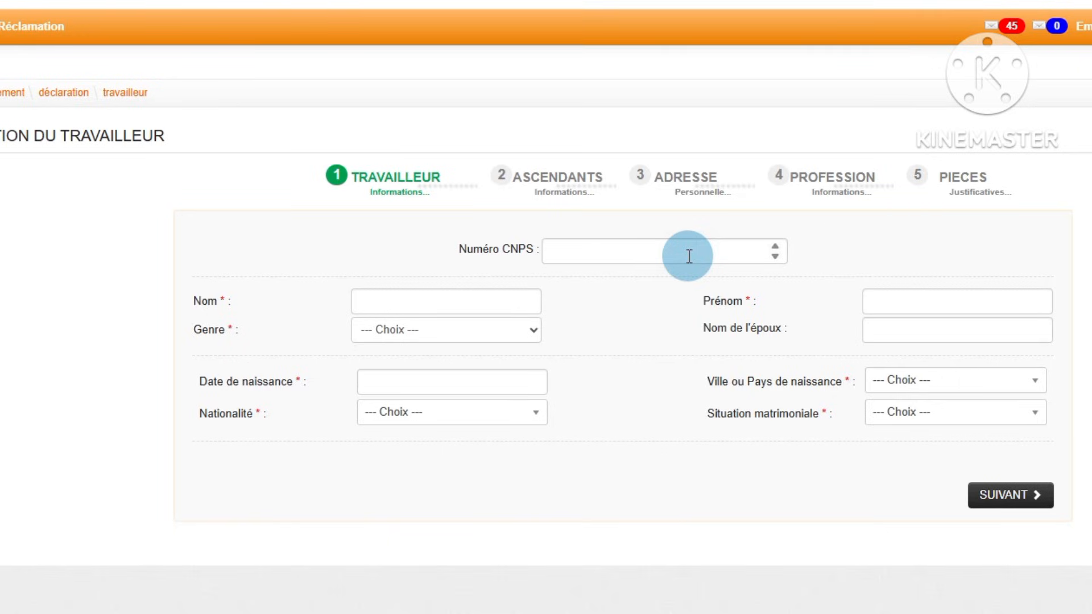
Step: Enter the worker's last name and first name, and try to continue to the following section
{"action": "left_click", "coordinate": [377, 300]}
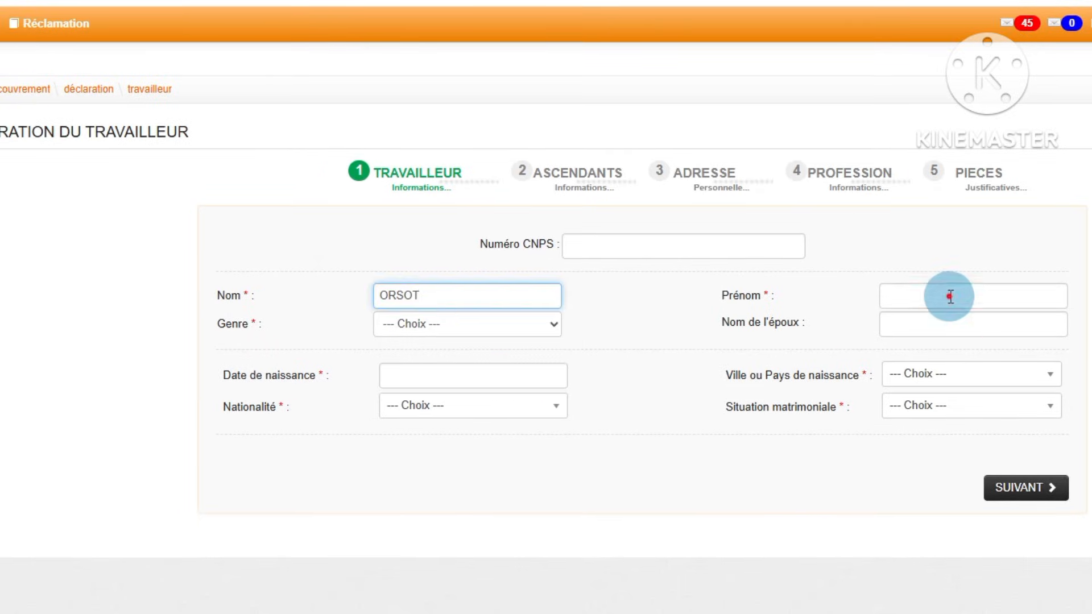
{"action": "left_click", "coordinate": [948, 297]}
{"action": "left_click_drag", "start_coordinate": [446, 305], "coordinate": [325, 272]}
{"action": "type", "text": "JOSAPHA"}
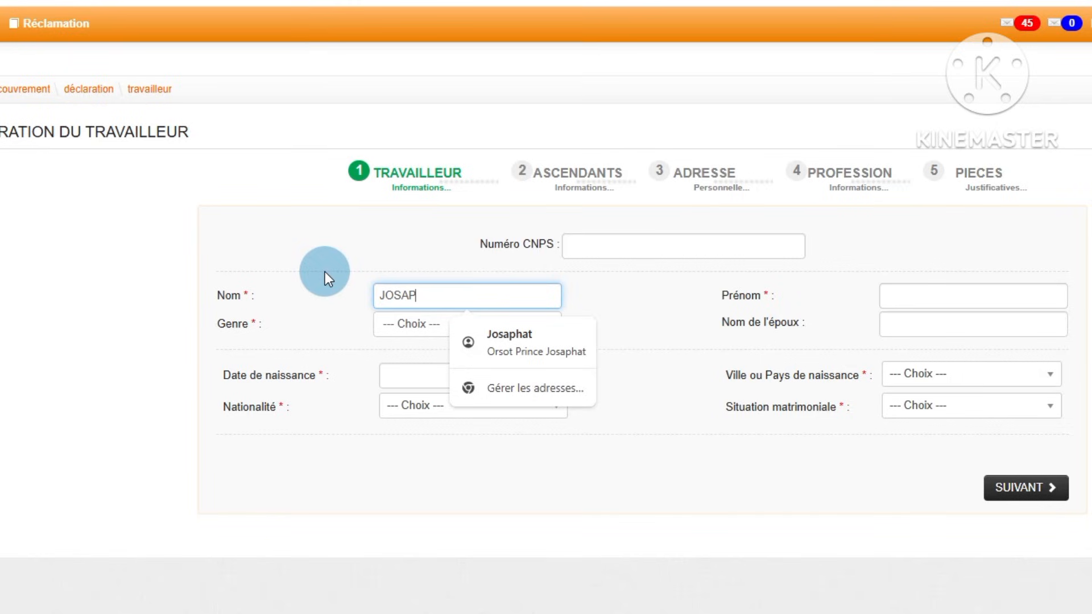
{"action": "type", "text": "T"}
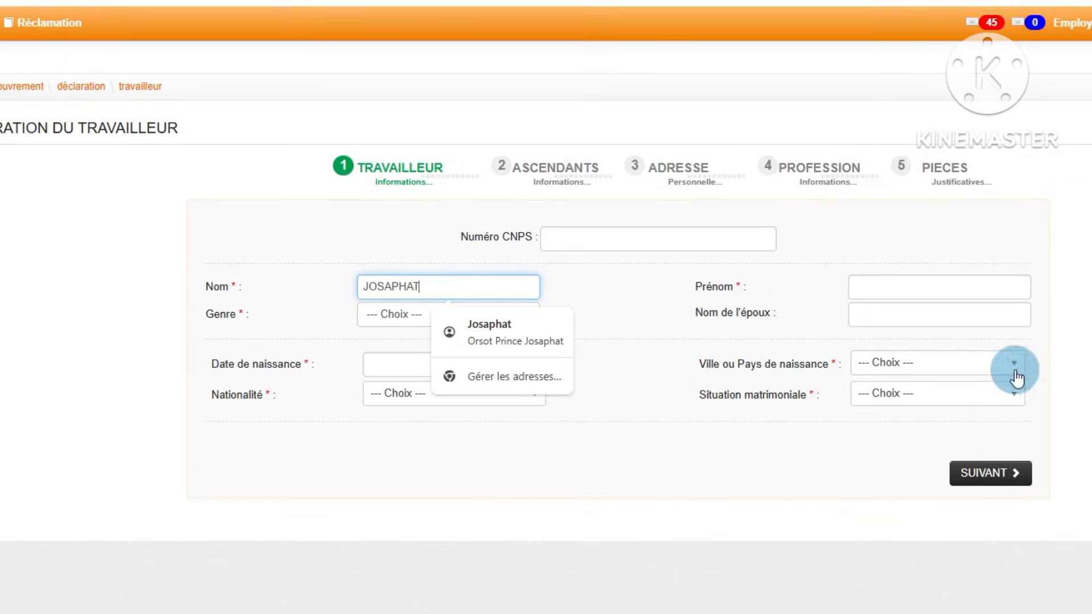
{"action": "left_click", "coordinate": [885, 291]}
{"action": "type", "text": "FOR"}
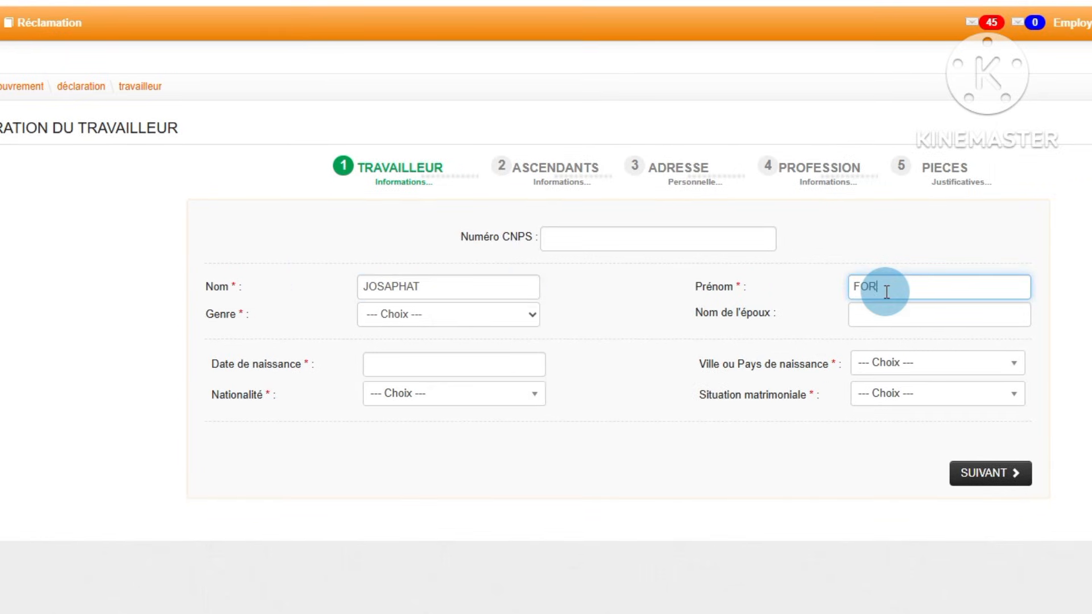
{"action": "type", "text": "MATION"}
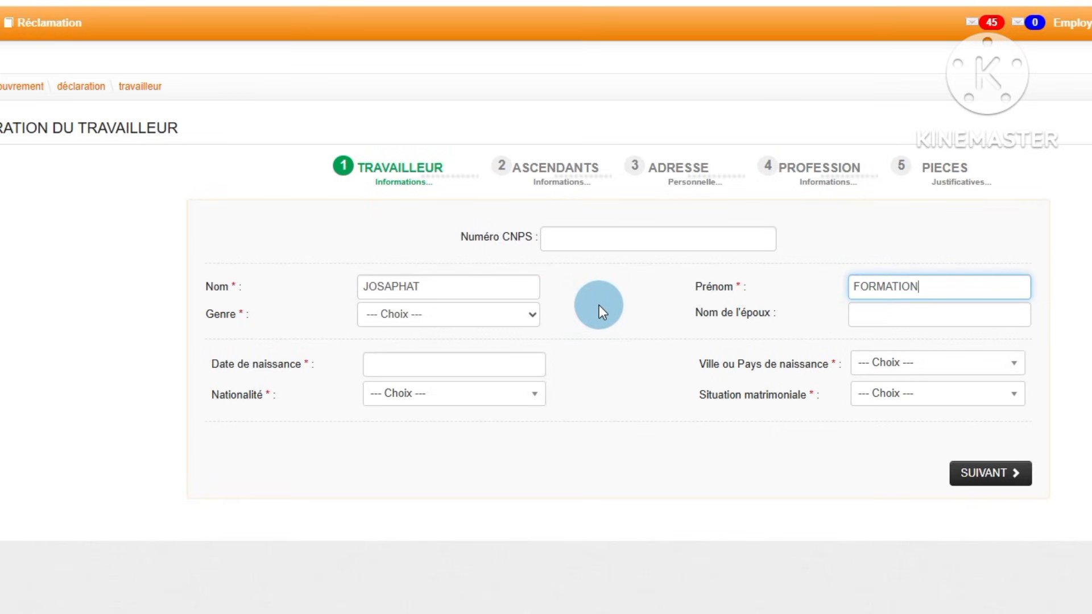
{"action": "left_click", "coordinate": [1000, 476]}
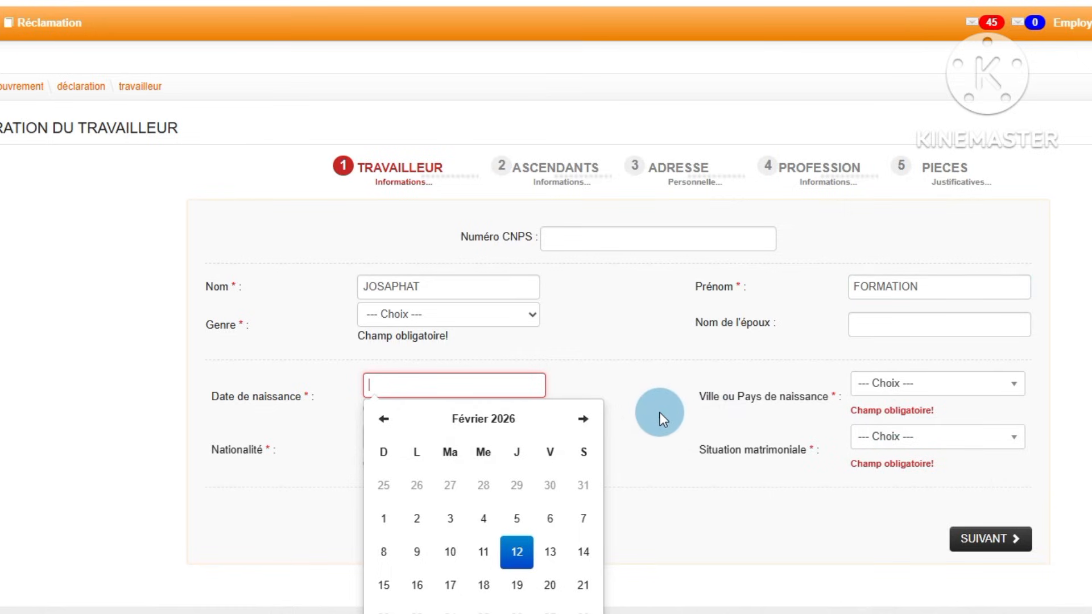
{"action": "left_click", "coordinate": [644, 398]}
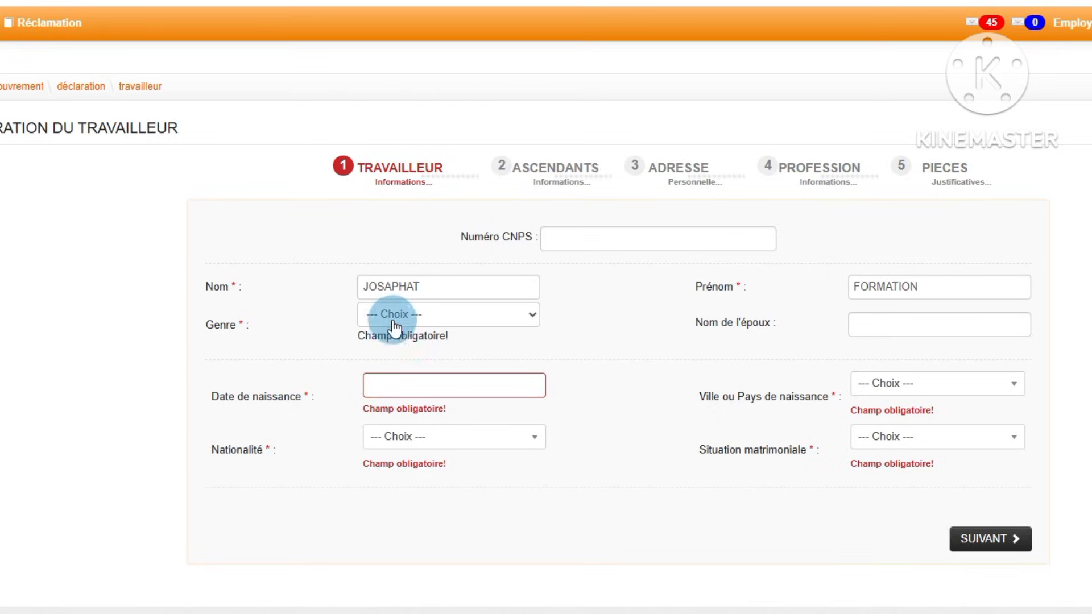
Step: Set the worker's gender to Masculin, trying out Féminin in between
{"action": "left_click", "coordinate": [524, 321]}
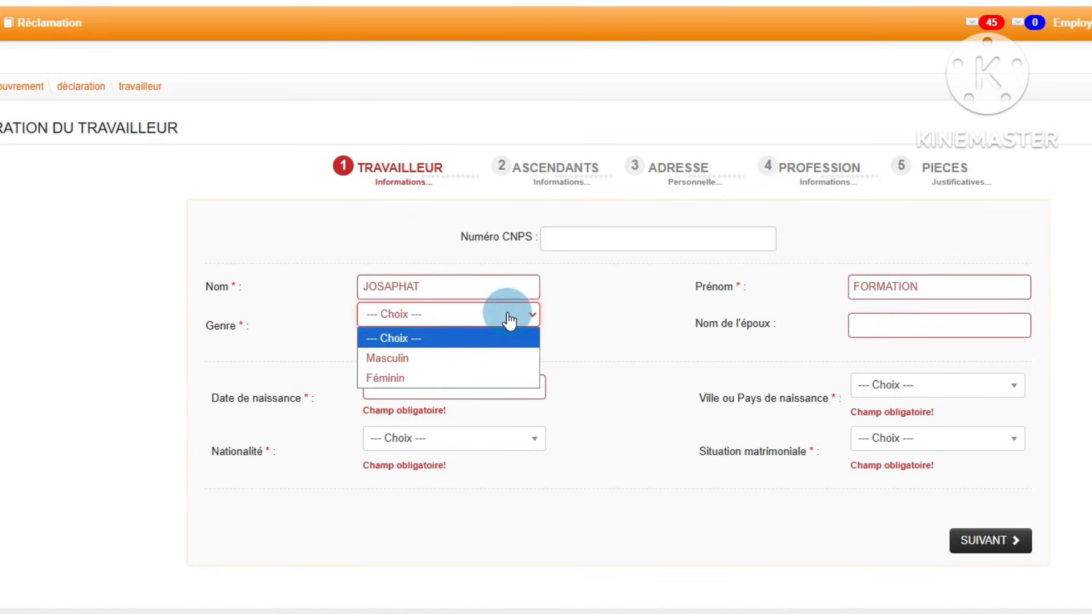
{"action": "left_click", "coordinate": [405, 359]}
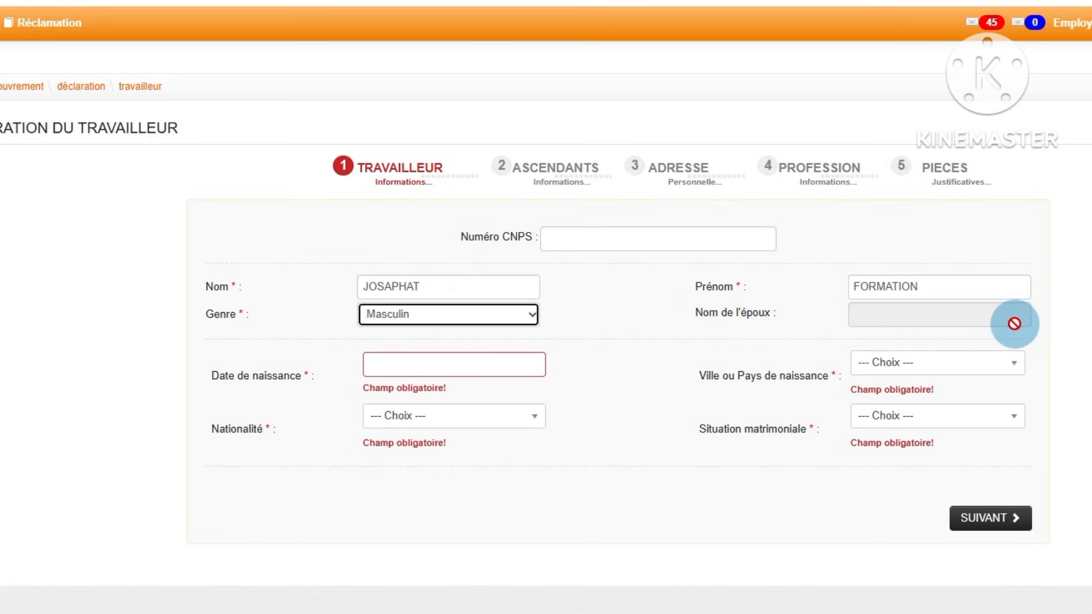
{"action": "left_click", "coordinate": [532, 315]}
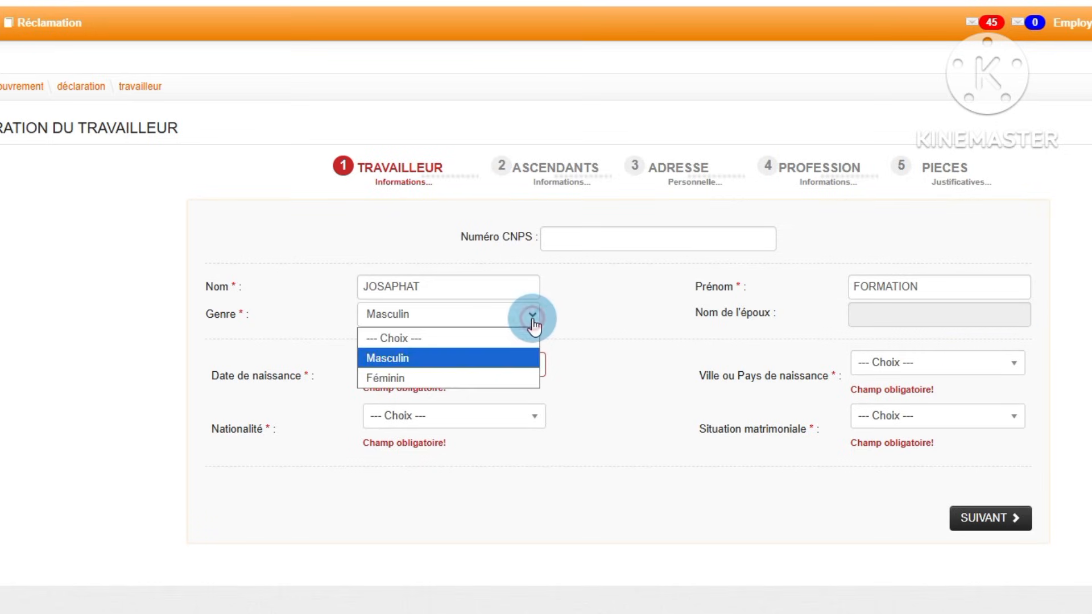
{"action": "left_click", "coordinate": [414, 379]}
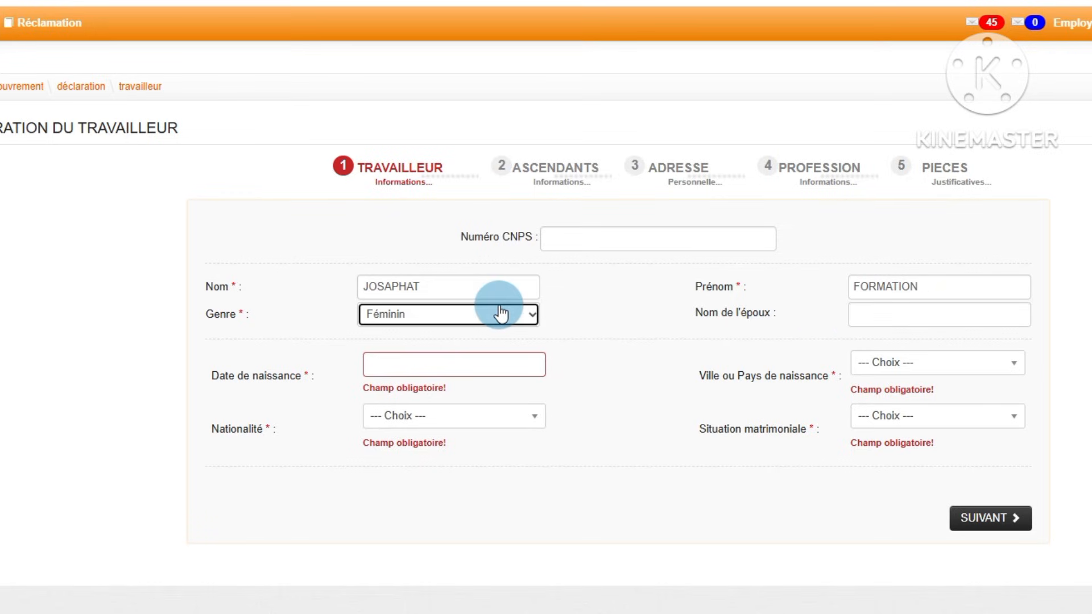
{"action": "left_click", "coordinate": [530, 317]}
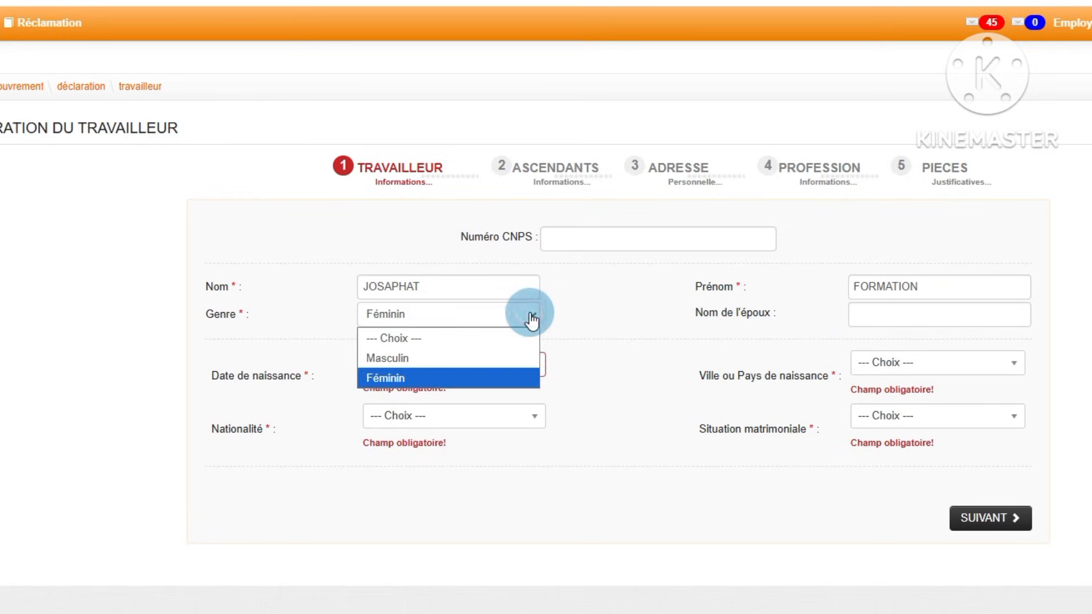
{"action": "left_click", "coordinate": [449, 363]}
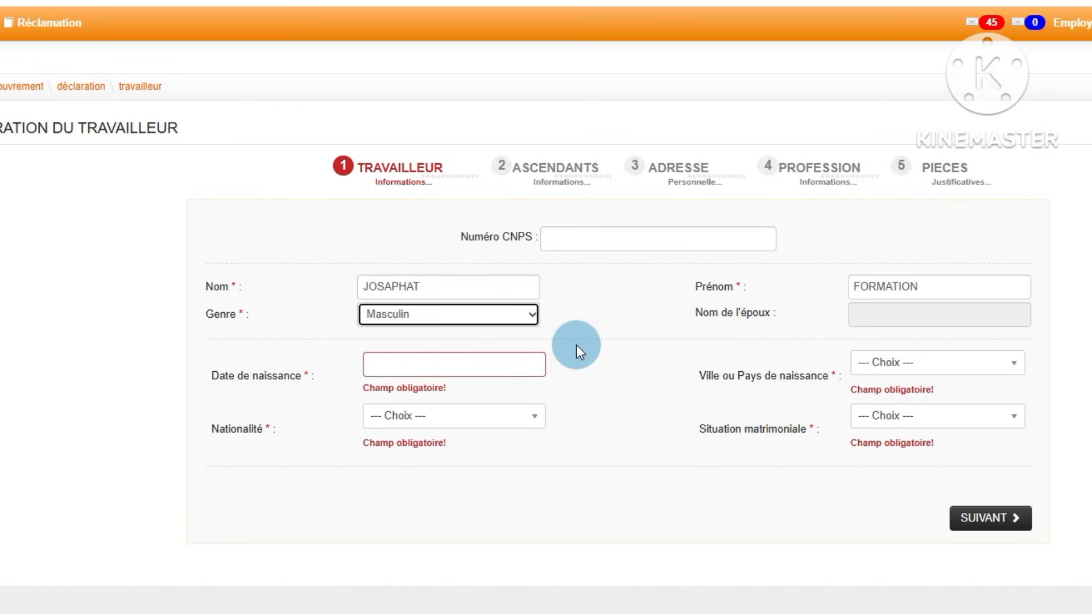
Step: Fill in the worker's date of birth and choose ABIDJAN as the city of birth
{"action": "left_click", "coordinate": [408, 360]}
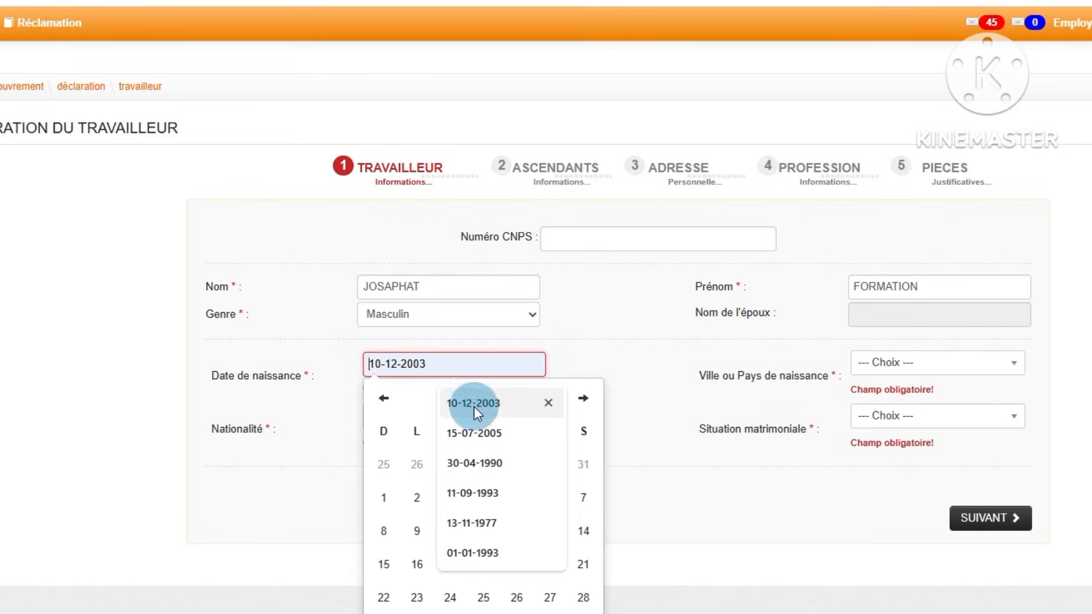
{"action": "left_click", "coordinate": [478, 434]}
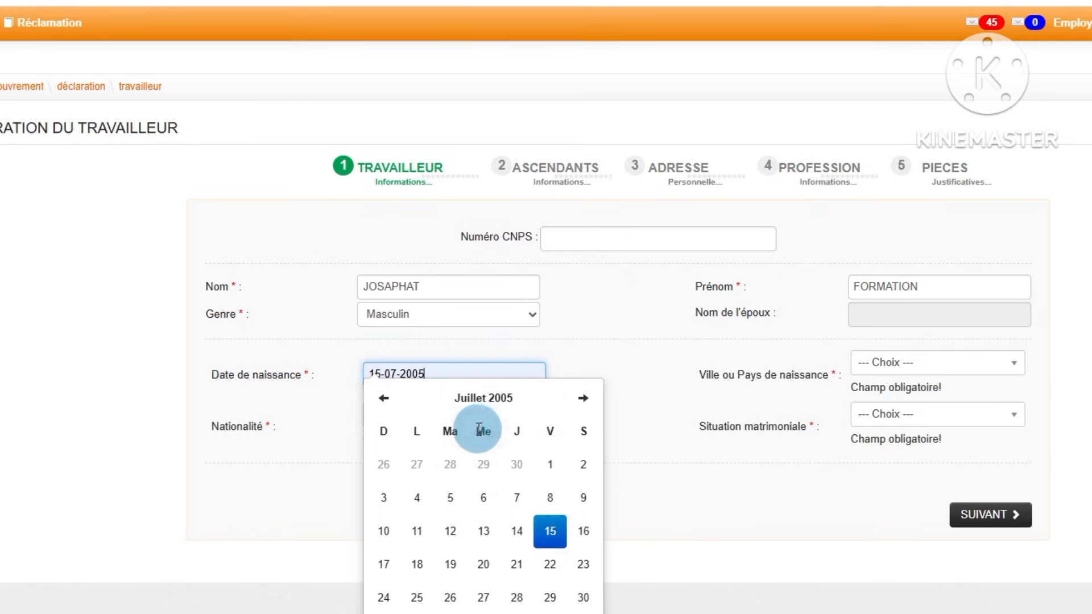
{"action": "left_click", "coordinate": [586, 372]}
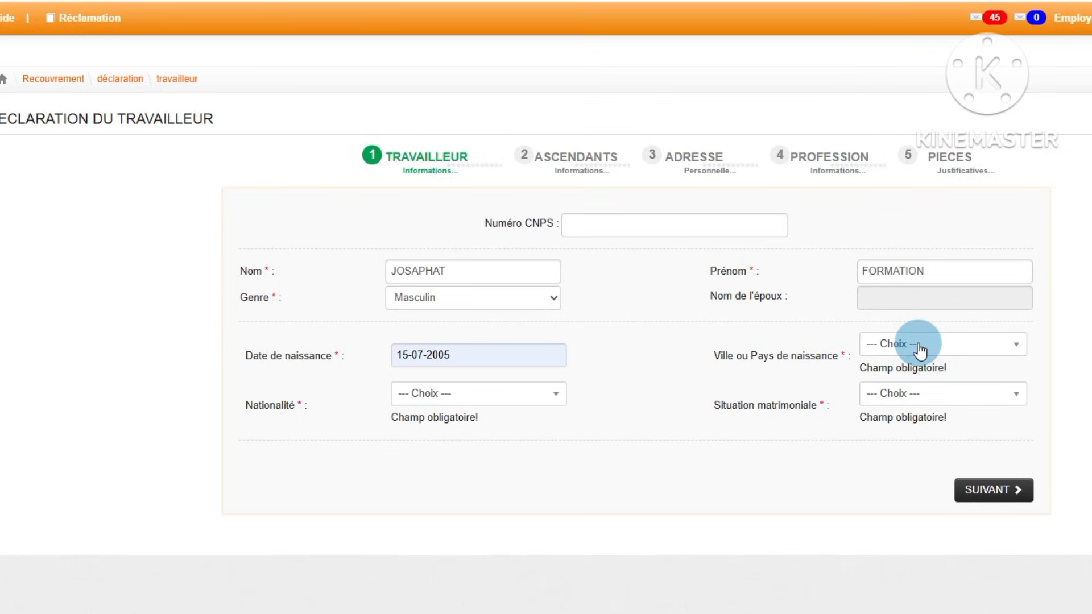
{"action": "left_click", "coordinate": [976, 374]}
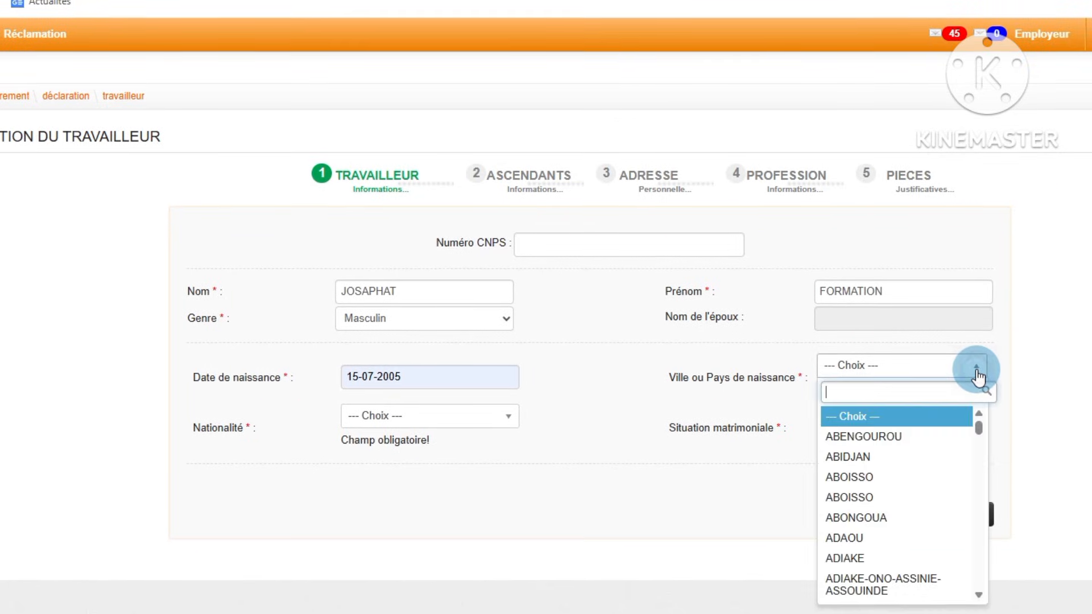
{"action": "left_click", "coordinate": [853, 454]}
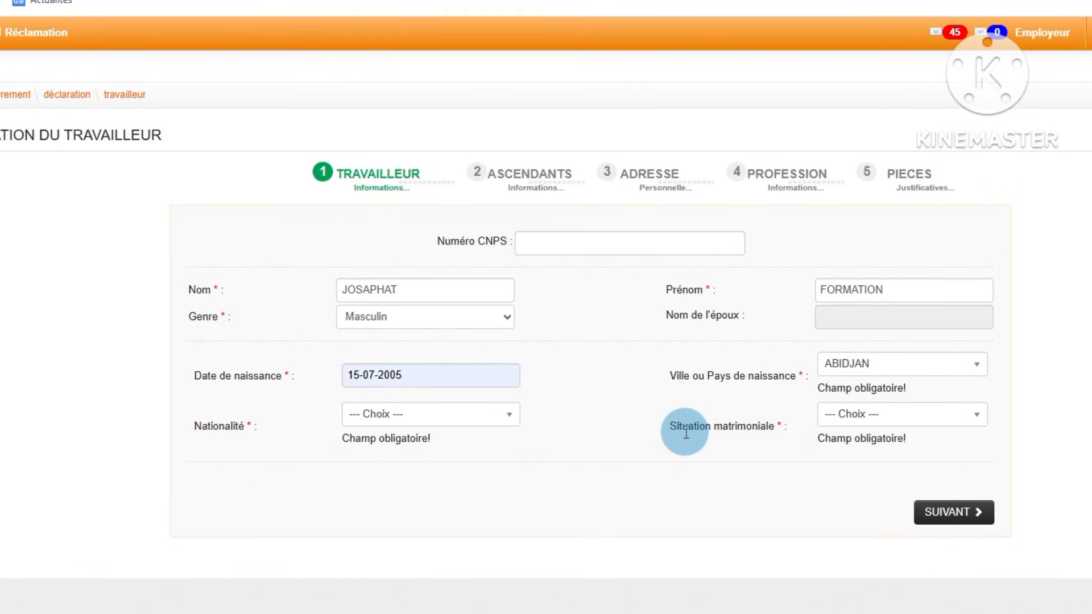
Step: Set the marital status to Célibataire and the nationality to IVOIRIEN, and proceed to the Ascendants section
{"action": "left_click", "coordinate": [963, 419]}
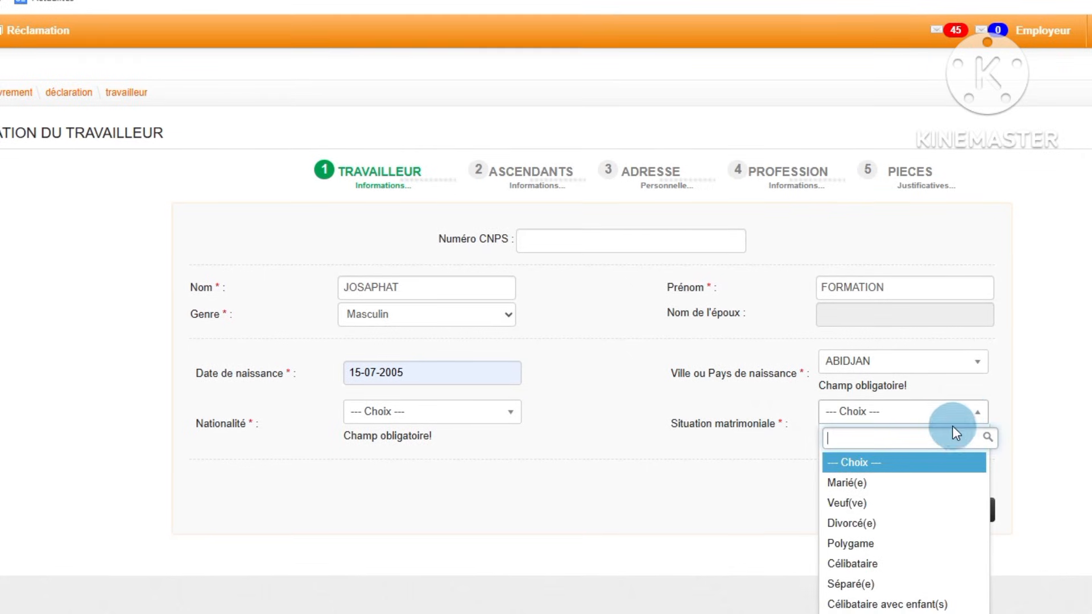
{"action": "left_click", "coordinate": [874, 569]}
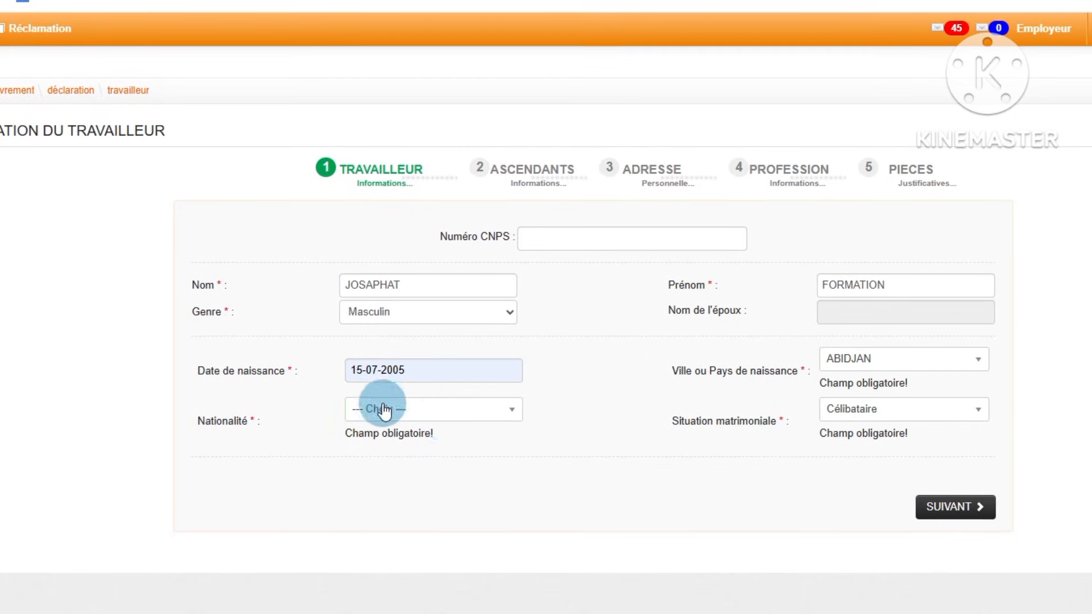
{"action": "left_click", "coordinate": [433, 418]}
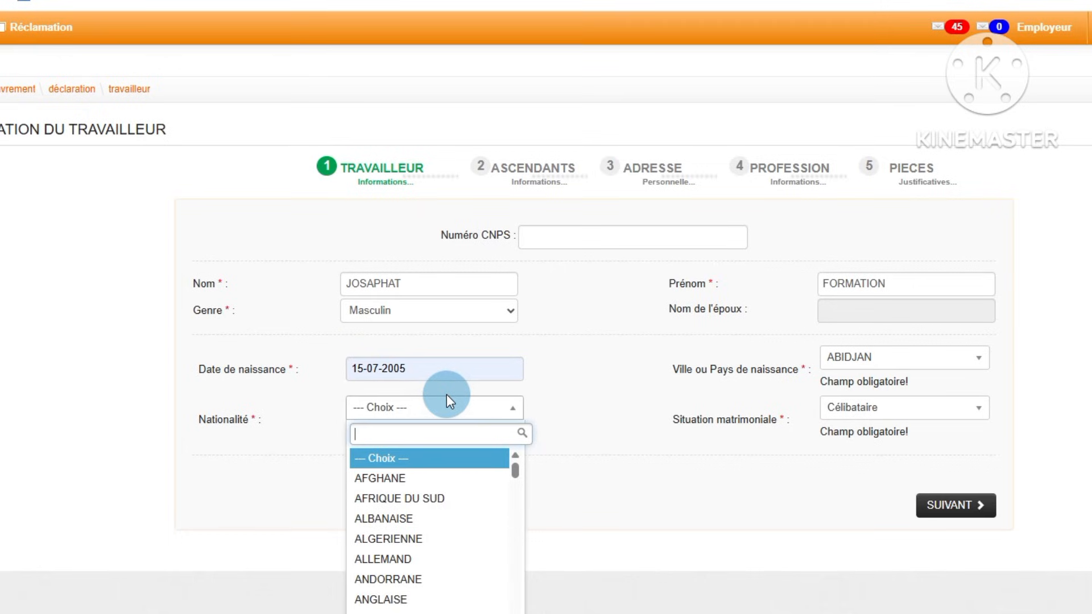
{"action": "type", "text": "I"}
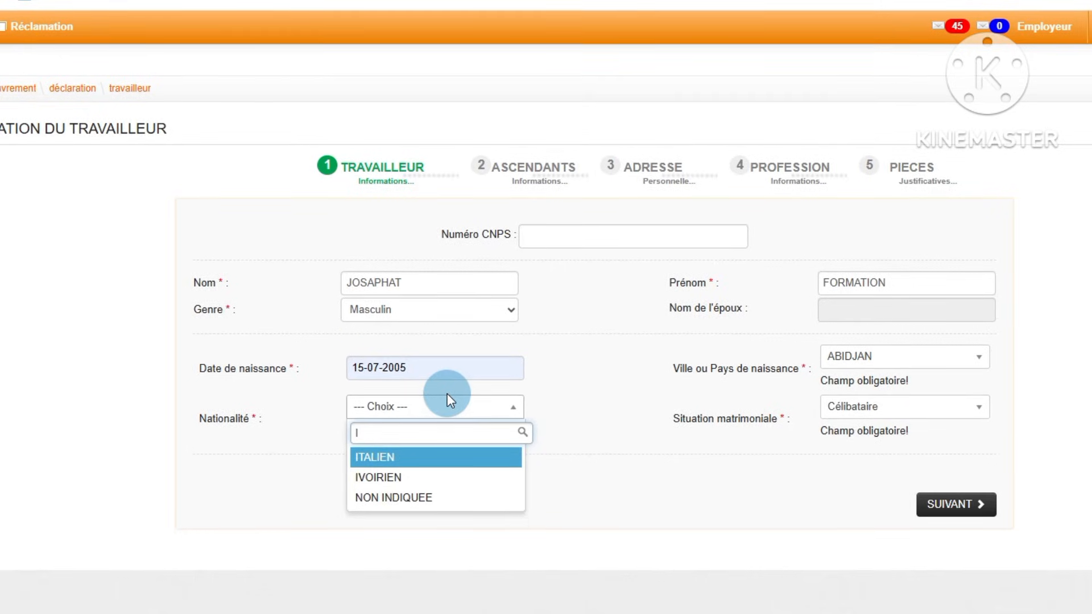
{"action": "left_click", "coordinate": [403, 476]}
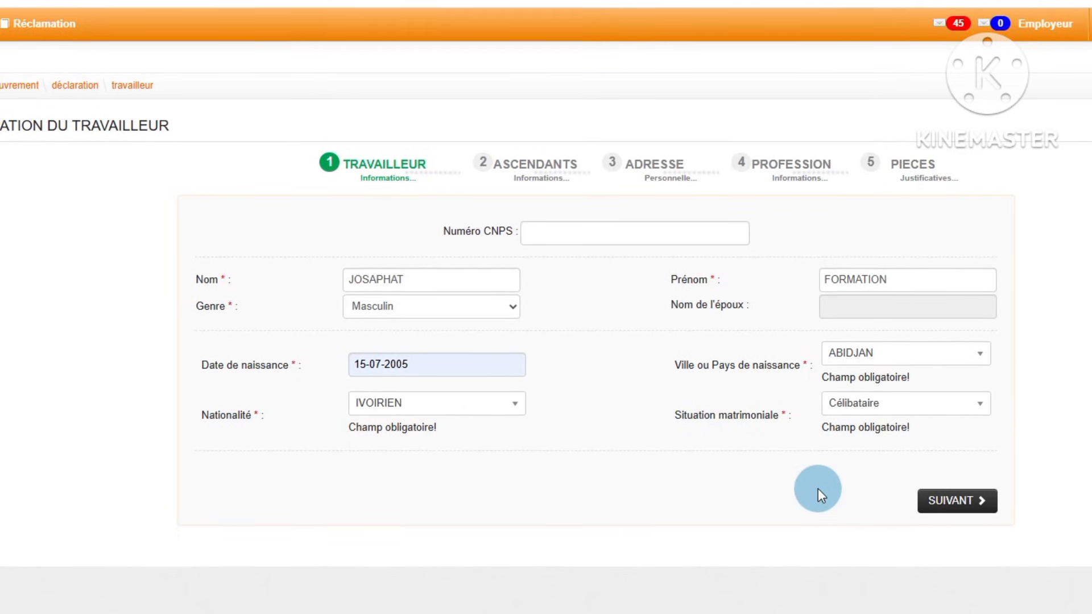
{"action": "left_click", "coordinate": [959, 511]}
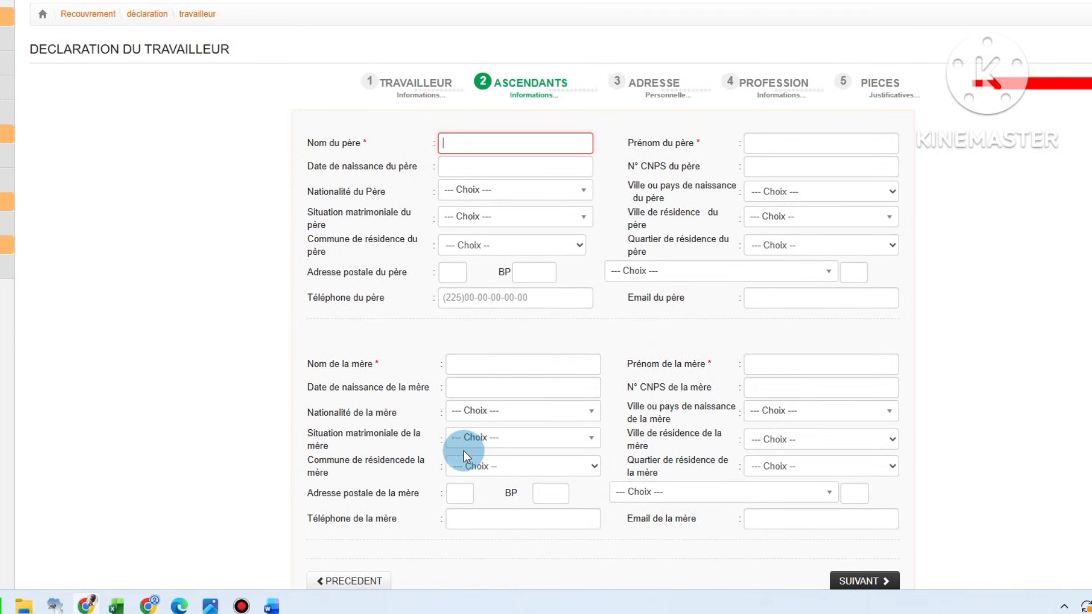
Step: Enter the father's last name and first name in the Ascendants section
{"action": "left_click", "coordinate": [462, 149]}
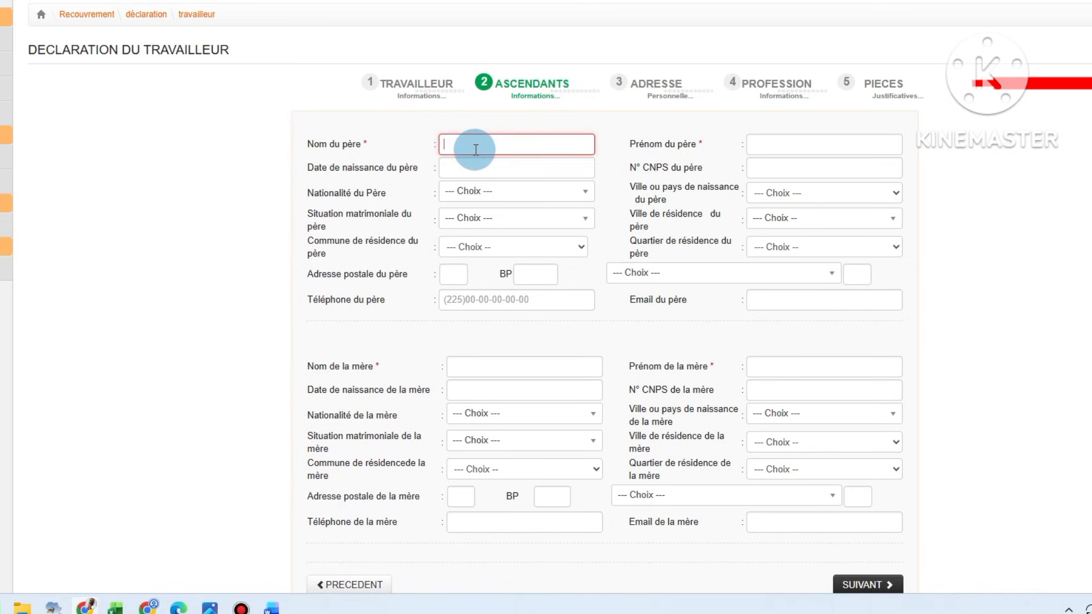
{"action": "type", "text": "JO"}
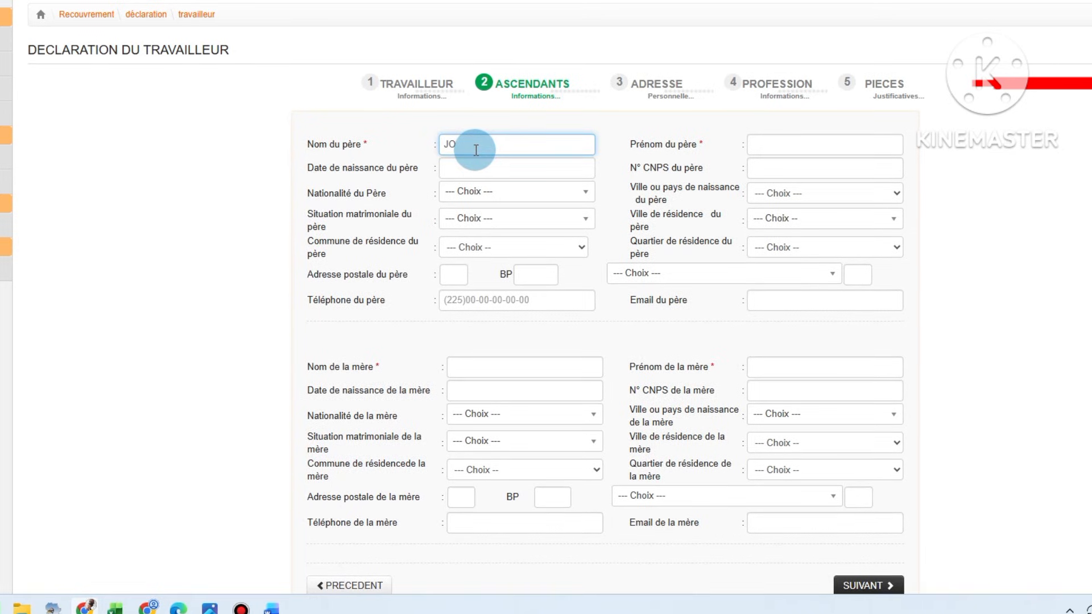
{"action": "type", "text": "SAPHAT"}
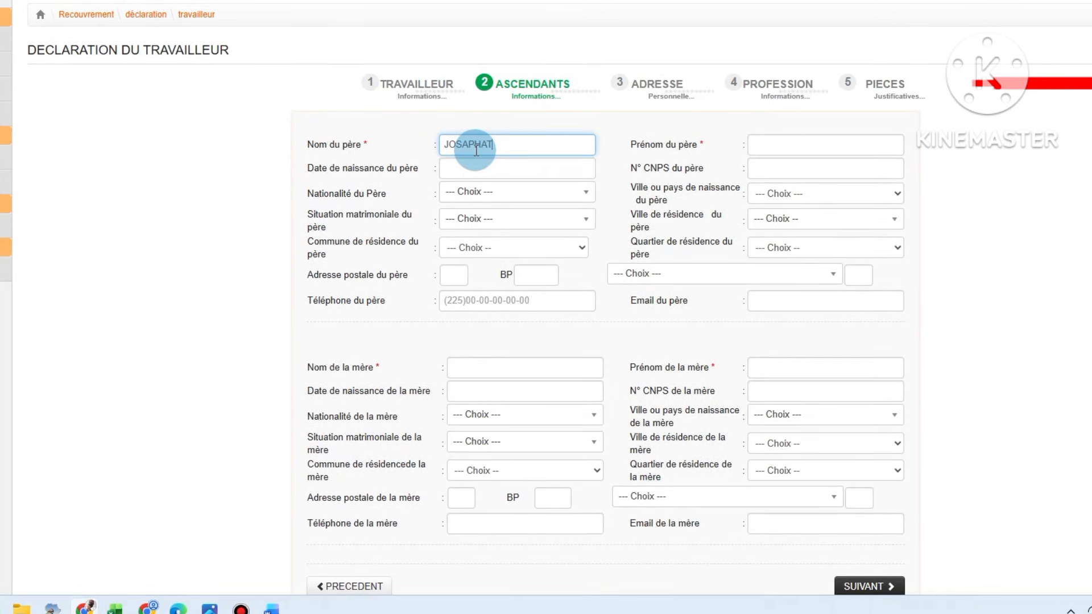
{"action": "left_click", "coordinate": [796, 140]}
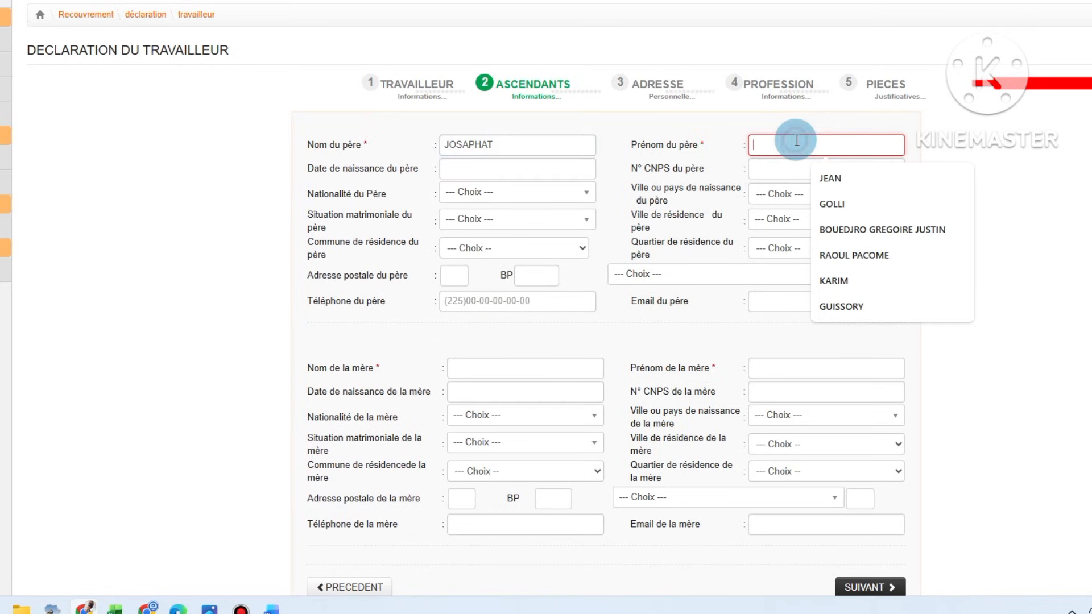
{"action": "type", "text": "PERE"}
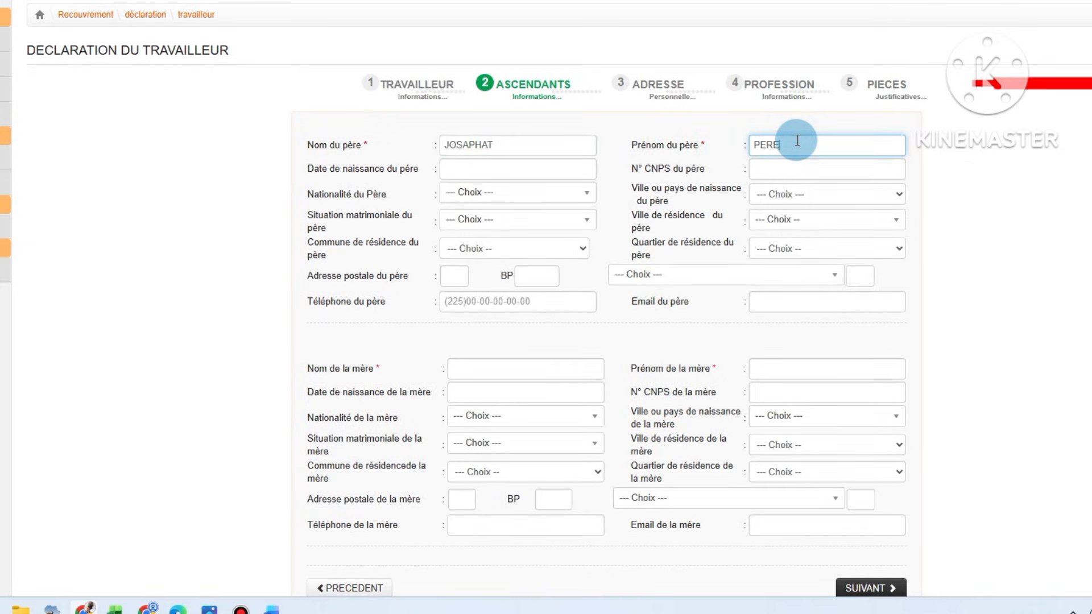
Step: Enter the mother's last name and first name, and proceed to the Adresse section
{"action": "left_click", "coordinate": [505, 365]}
{"action": "type", "text": "JOSA"}
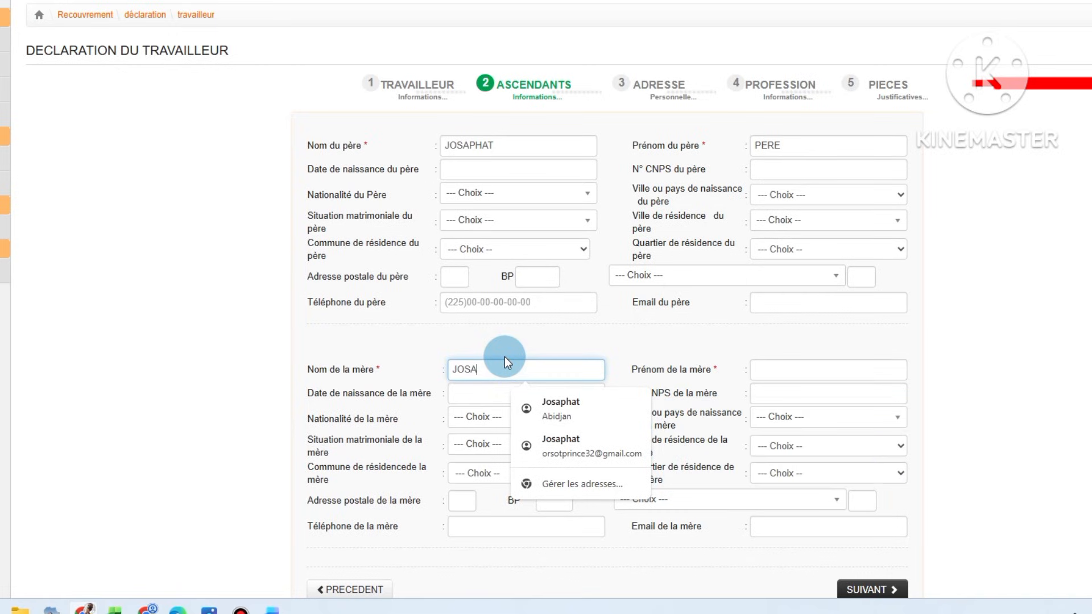
{"action": "type", "text": "PHAT"}
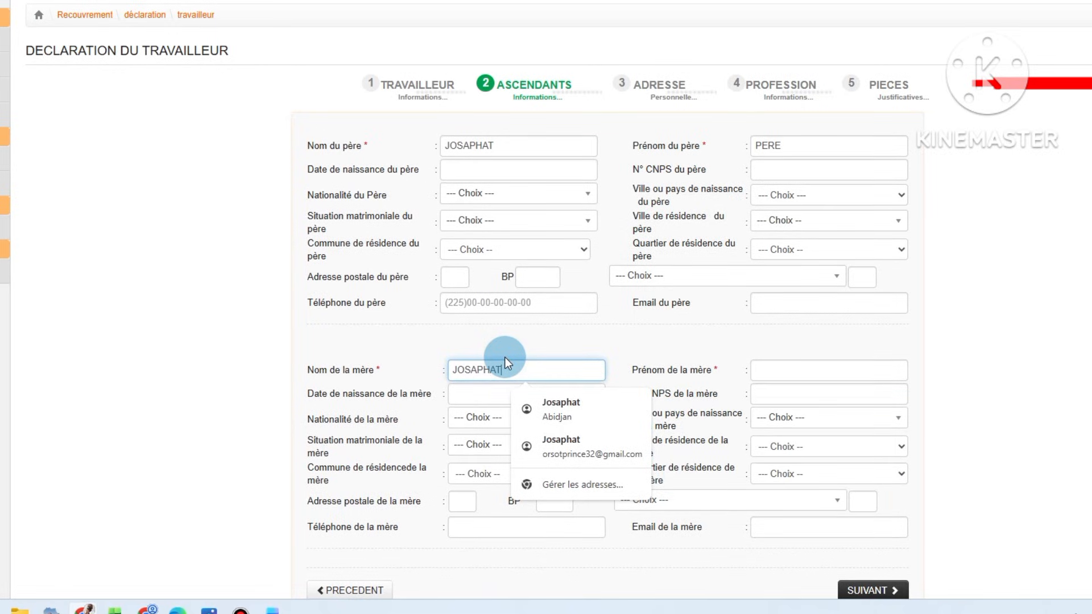
{"action": "left_click", "coordinate": [792, 375]}
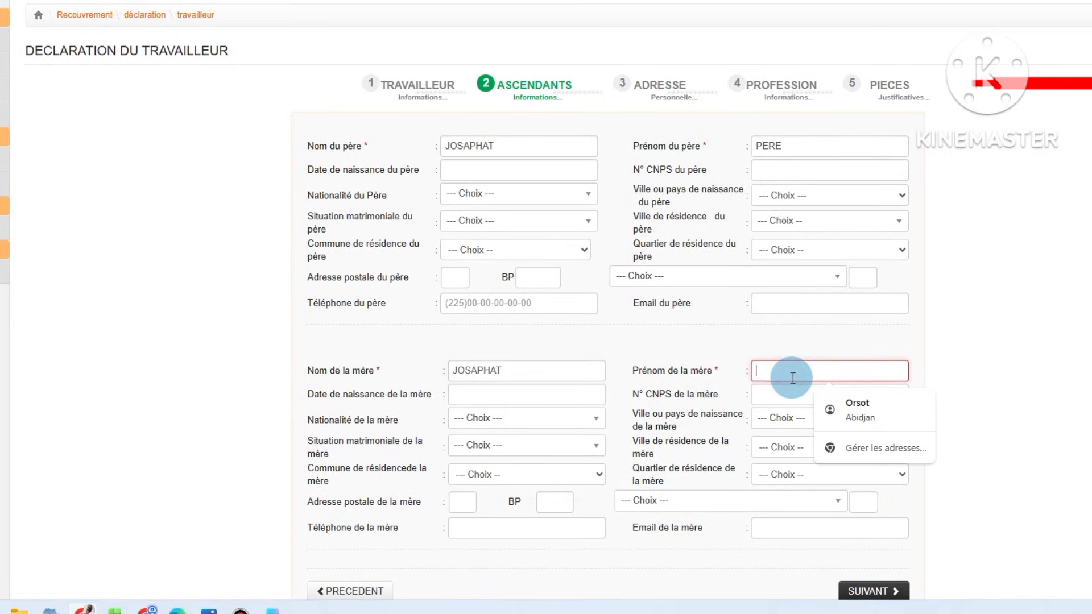
{"action": "type", "text": "MERE"}
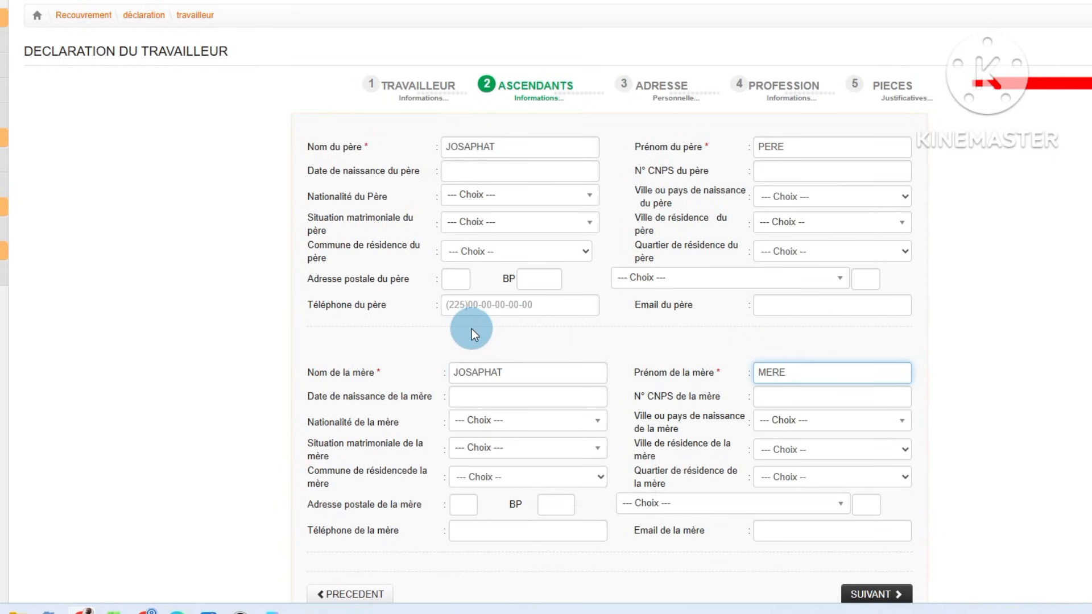
{"action": "scroll", "coordinate": [472, 329], "scroll_direction": "down", "scroll_amount": 2}
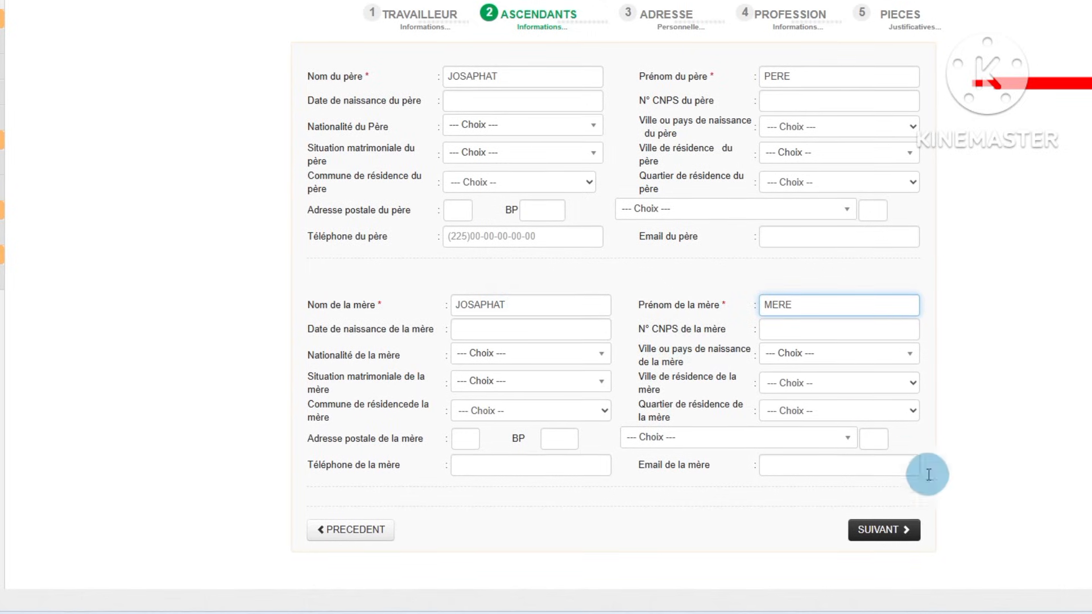
{"action": "left_click", "coordinate": [877, 538]}
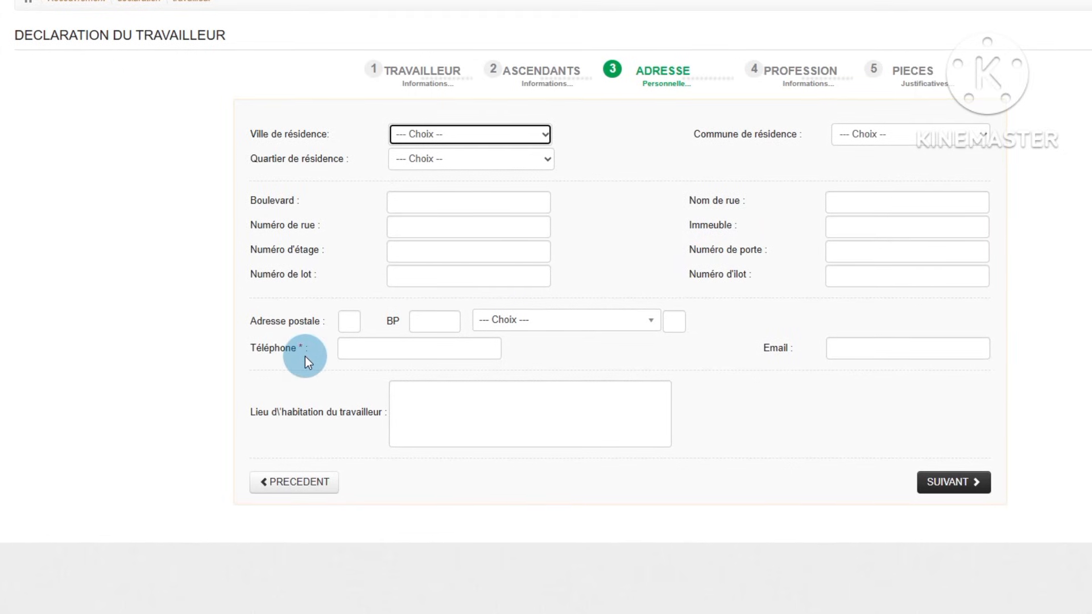
{"action": "left_click", "coordinate": [350, 349]}
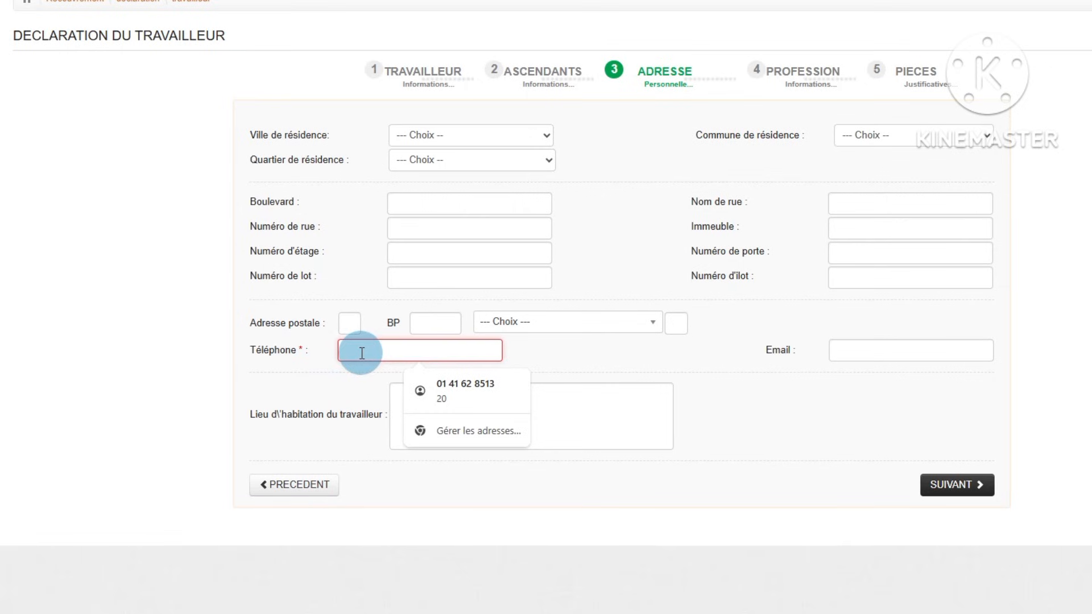
{"action": "left_click", "coordinate": [565, 354]}
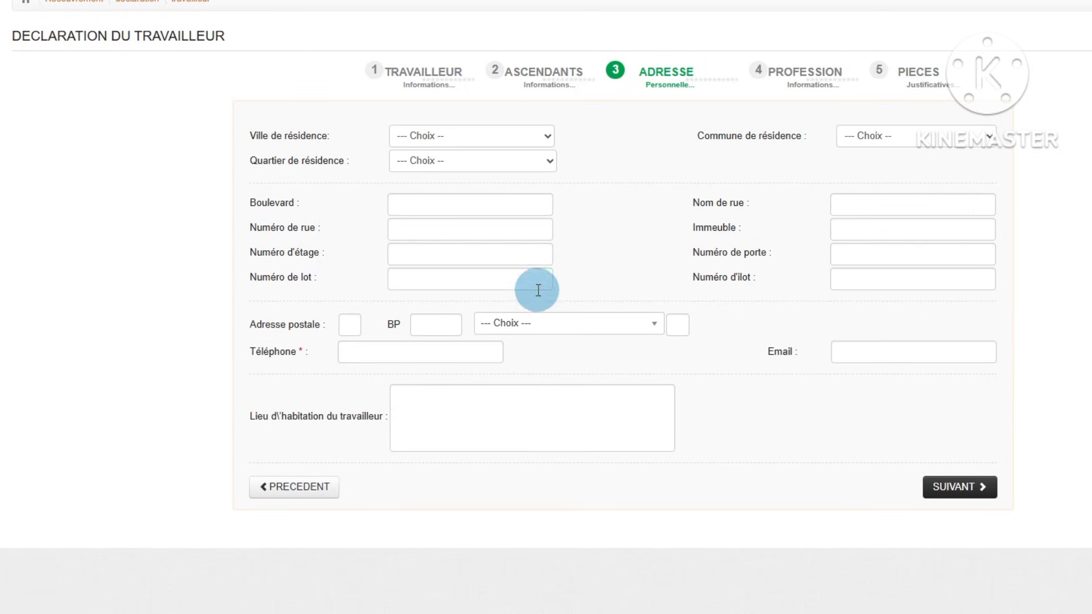
Step: Set the worker's city of residence to ABIDJAN, with COCODY as both the commune and the quarter
{"action": "left_click", "coordinate": [425, 140]}
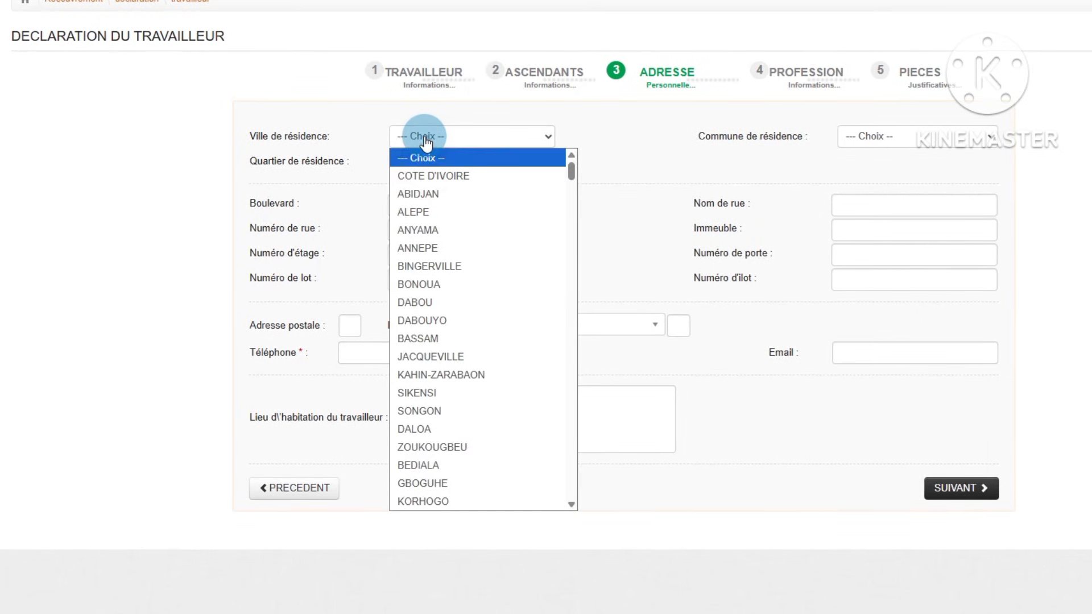
{"action": "left_click", "coordinate": [428, 196]}
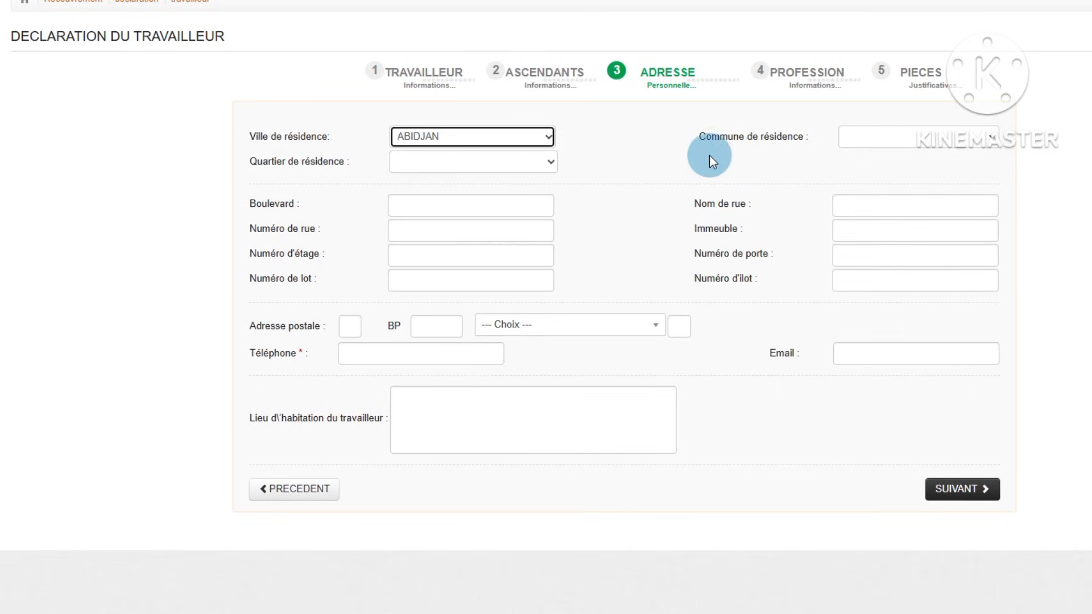
{"action": "left_click", "coordinate": [936, 149]}
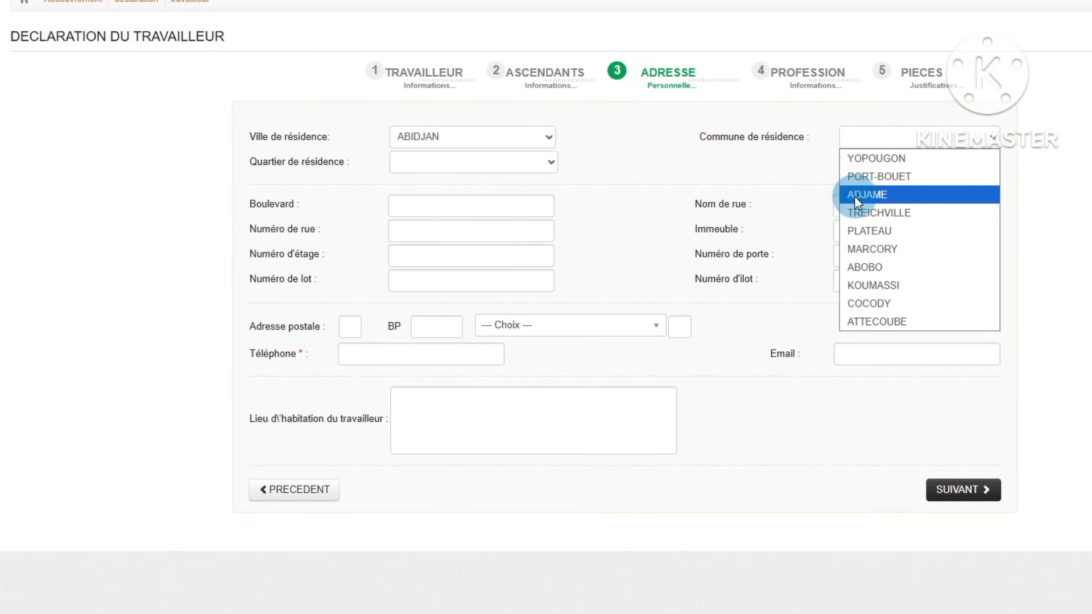
{"action": "left_click", "coordinate": [872, 302]}
{"action": "left_click", "coordinate": [541, 162]}
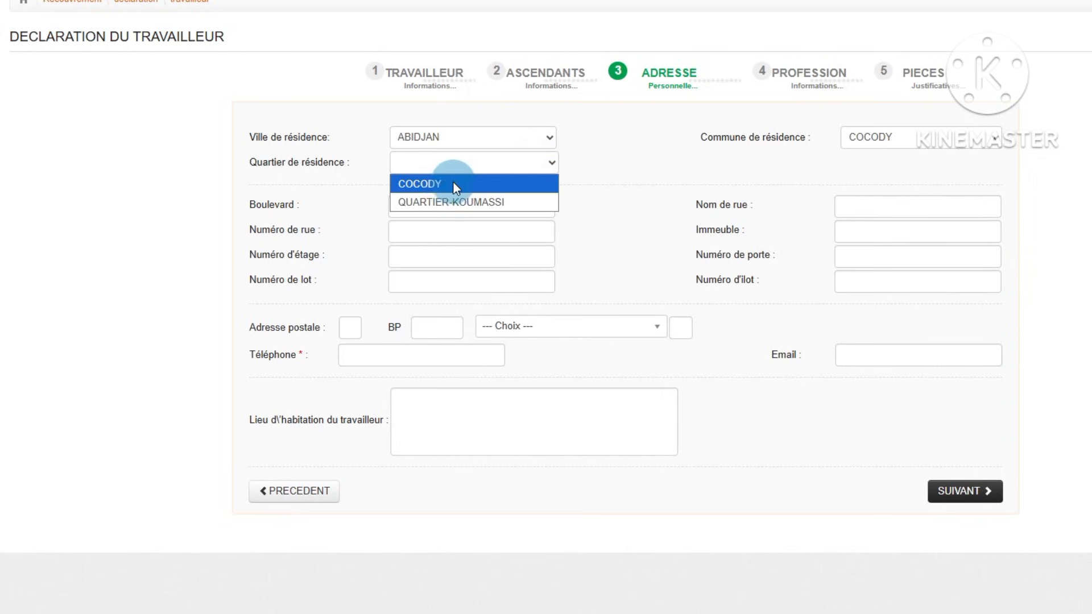
{"action": "left_click", "coordinate": [438, 183]}
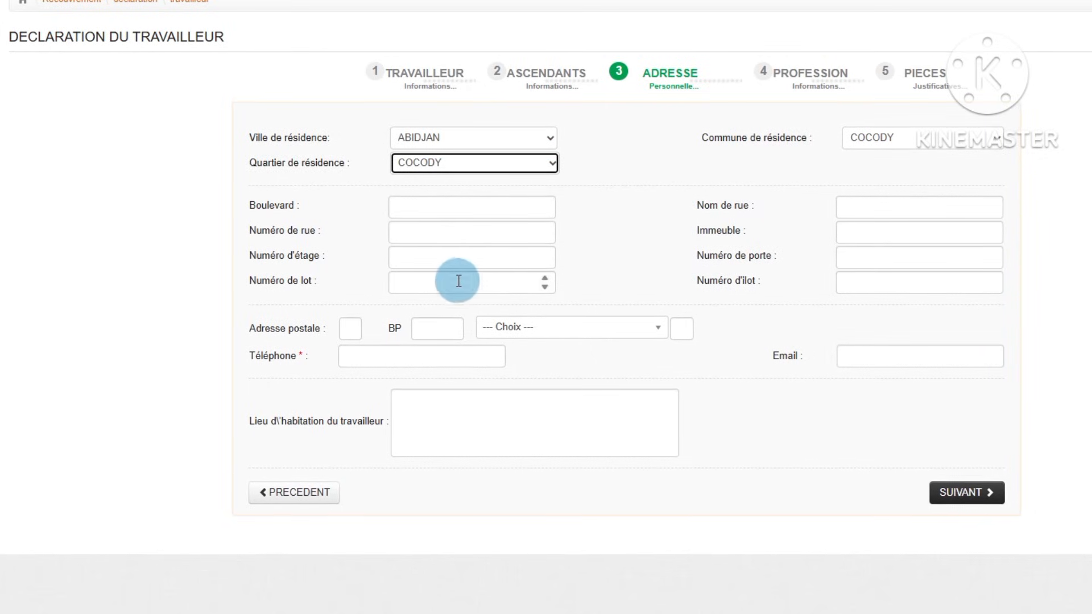
Step: Fill in the worker's postal address with X placeholders and choose ABIDJAN as its city
{"action": "left_click", "coordinate": [348, 329]}
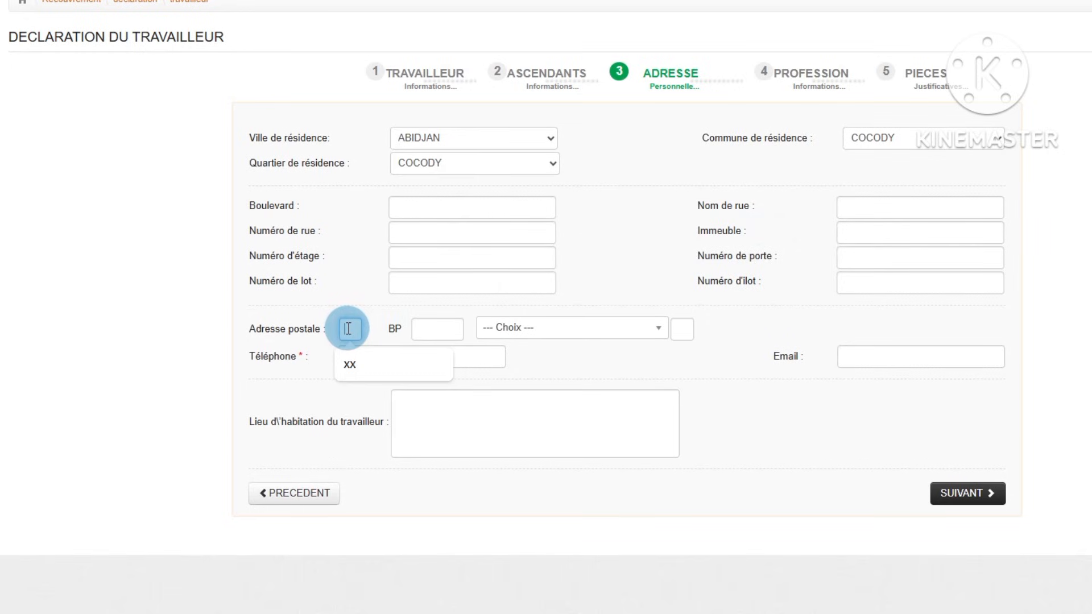
{"action": "left_click", "coordinate": [358, 368]}
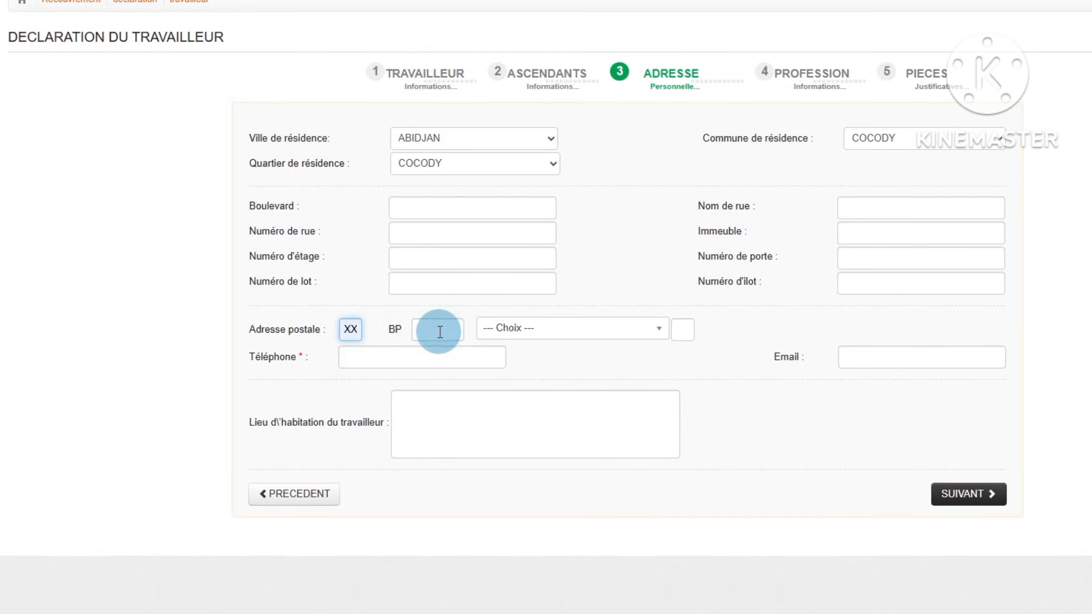
{"action": "left_click", "coordinate": [440, 332]}
{"action": "left_click", "coordinate": [447, 365]}
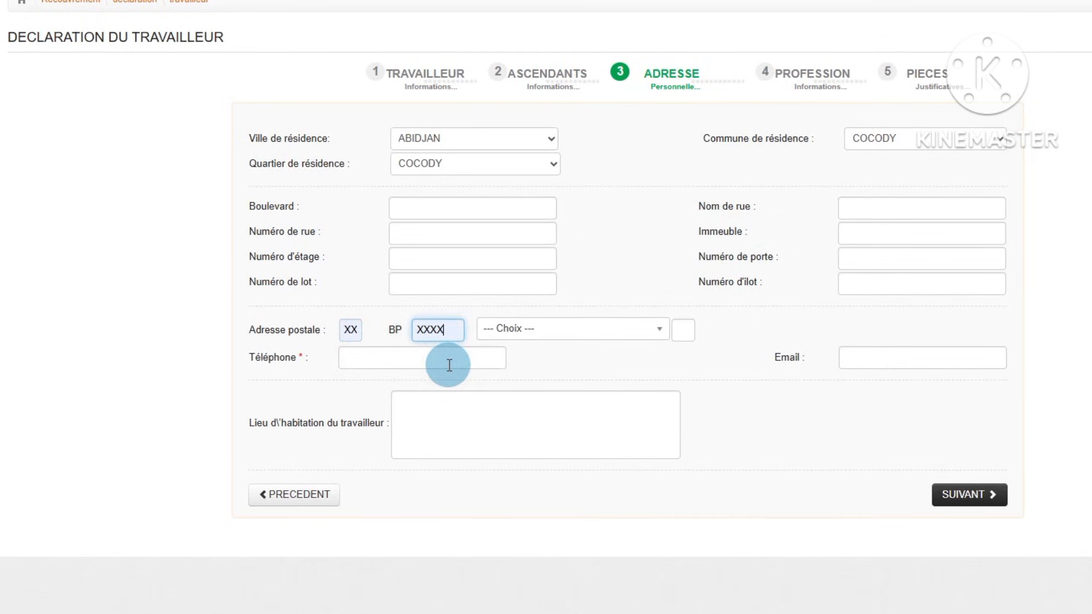
{"action": "left_click", "coordinate": [662, 330]}
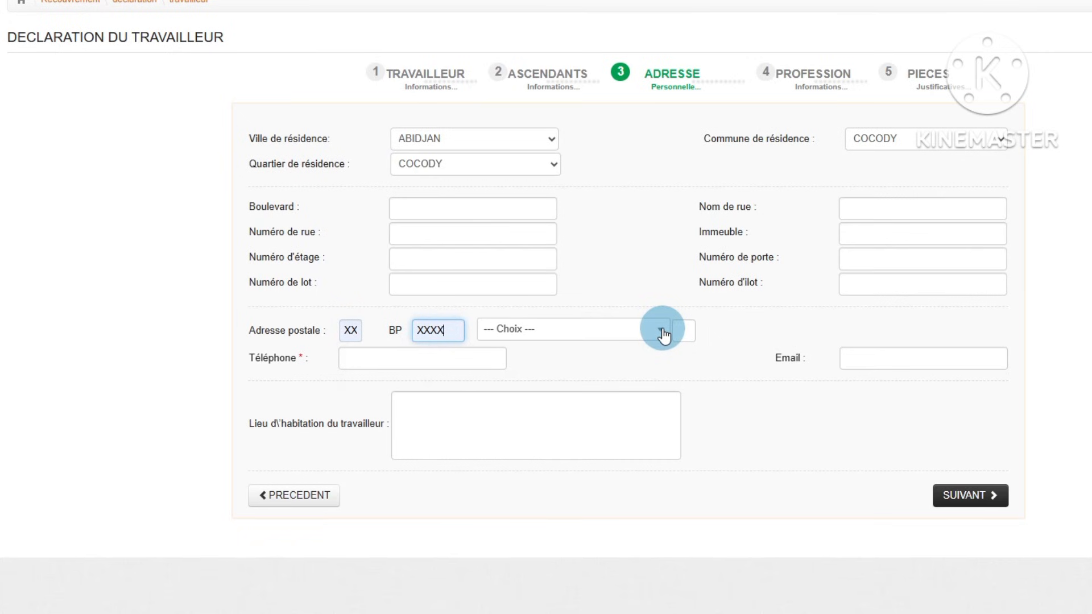
{"action": "left_click", "coordinate": [661, 331]}
{"action": "left_click", "coordinate": [520, 414]}
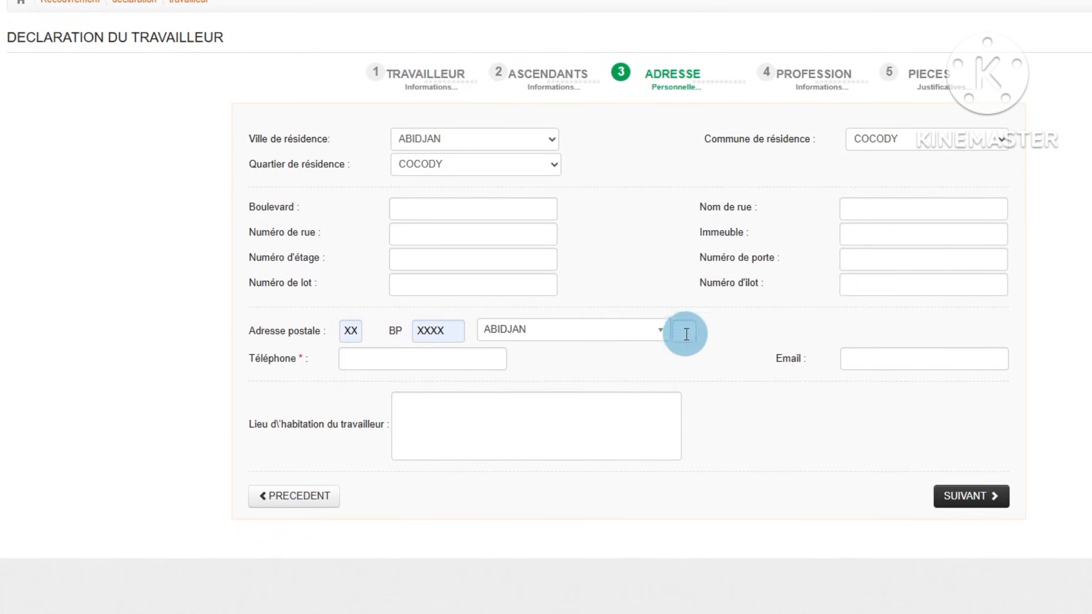
{"action": "left_click", "coordinate": [684, 331]}
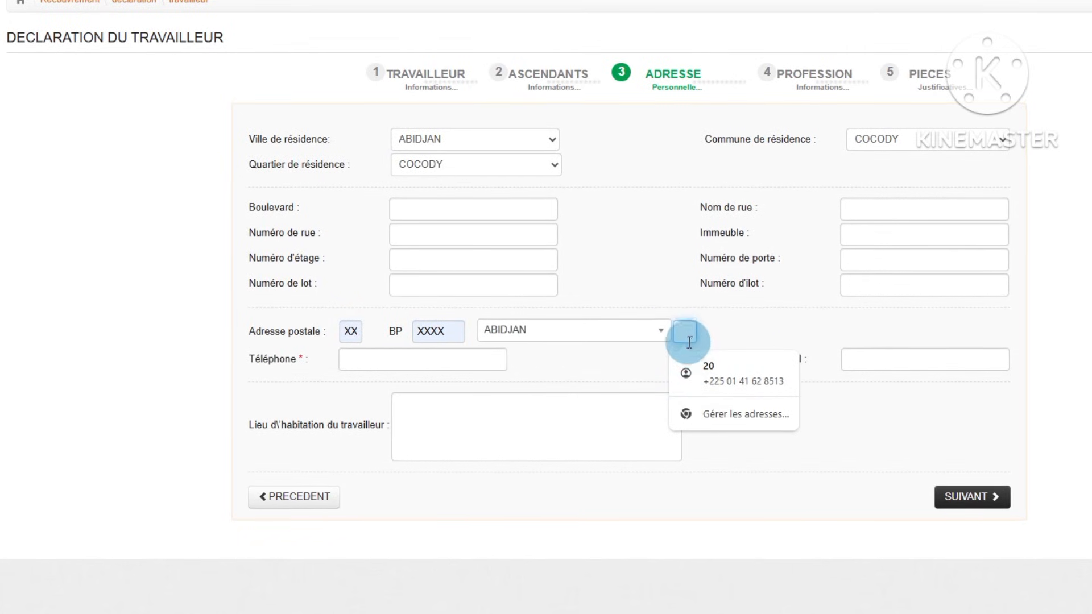
{"action": "type", "text": "XX"}
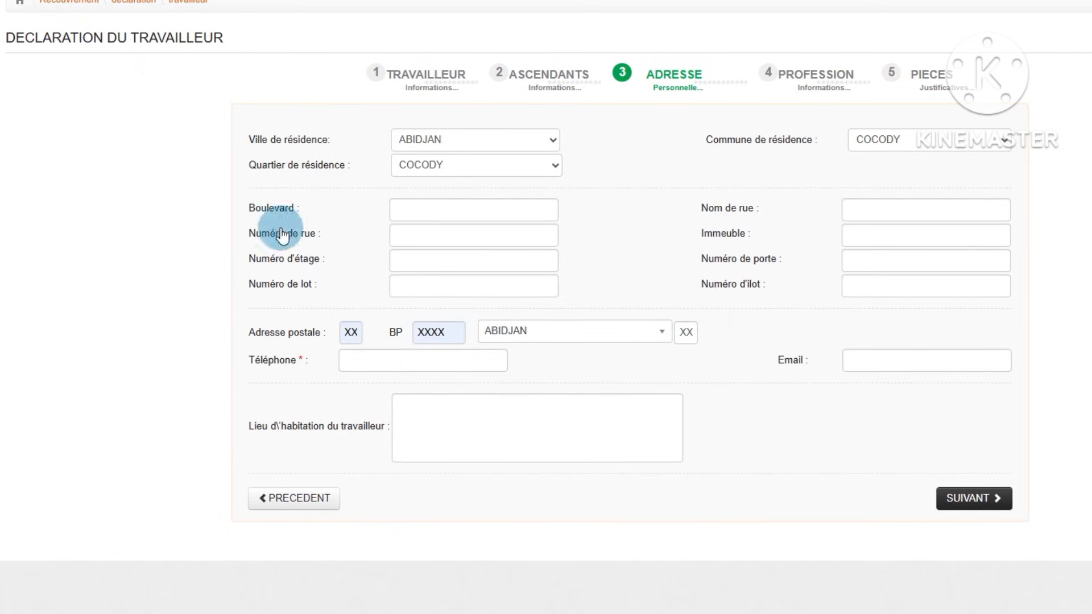
Step: Enter the worker's phone number in the required format, with the country code 225 in parentheses after a plus sign
{"action": "left_click", "coordinate": [360, 362]}
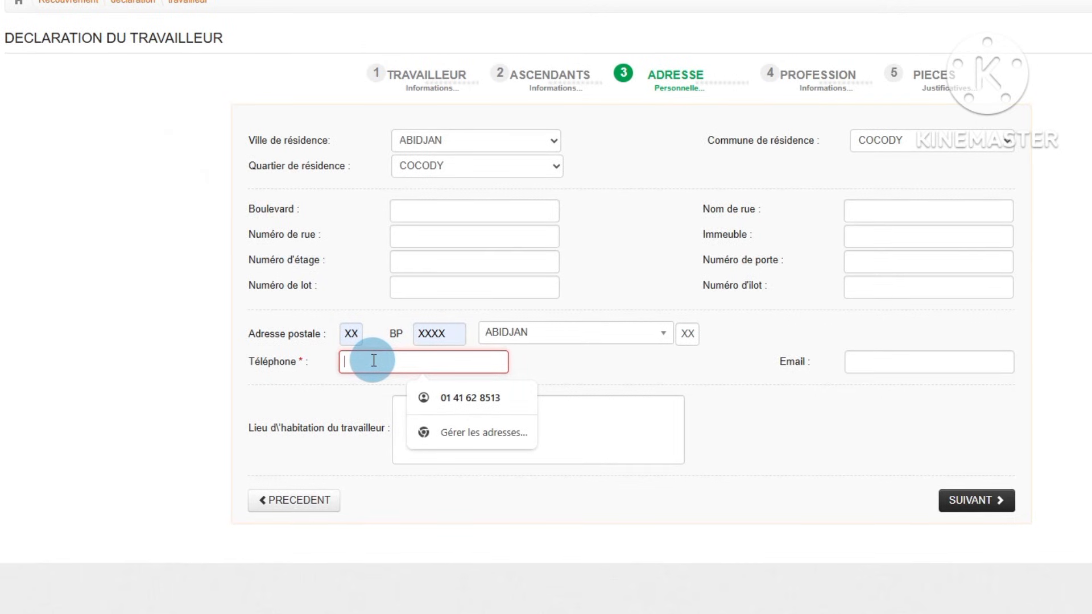
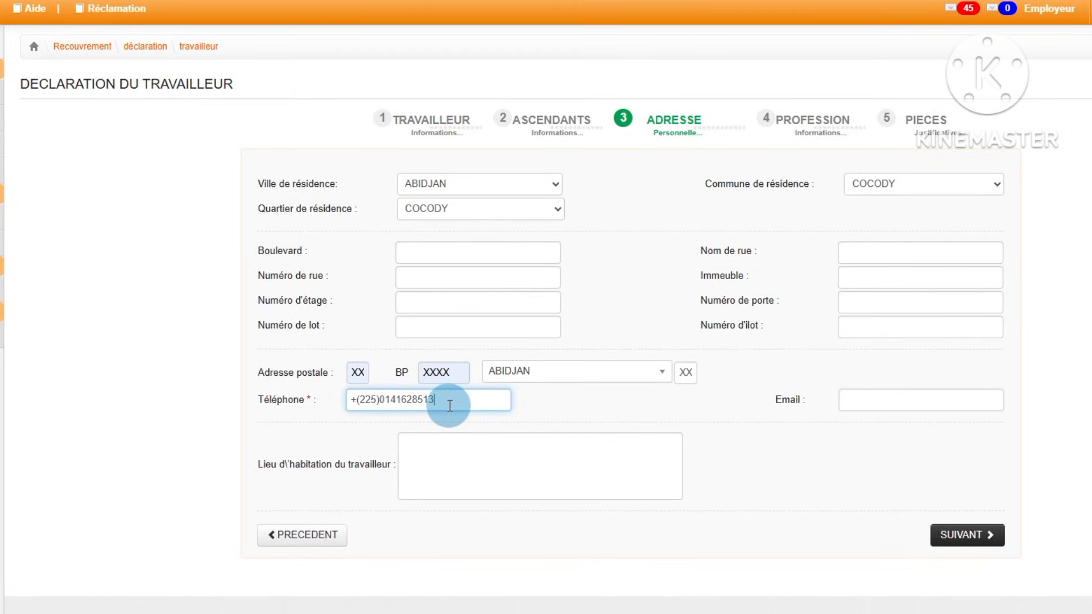
{"action": "left_click", "coordinate": [855, 407]}
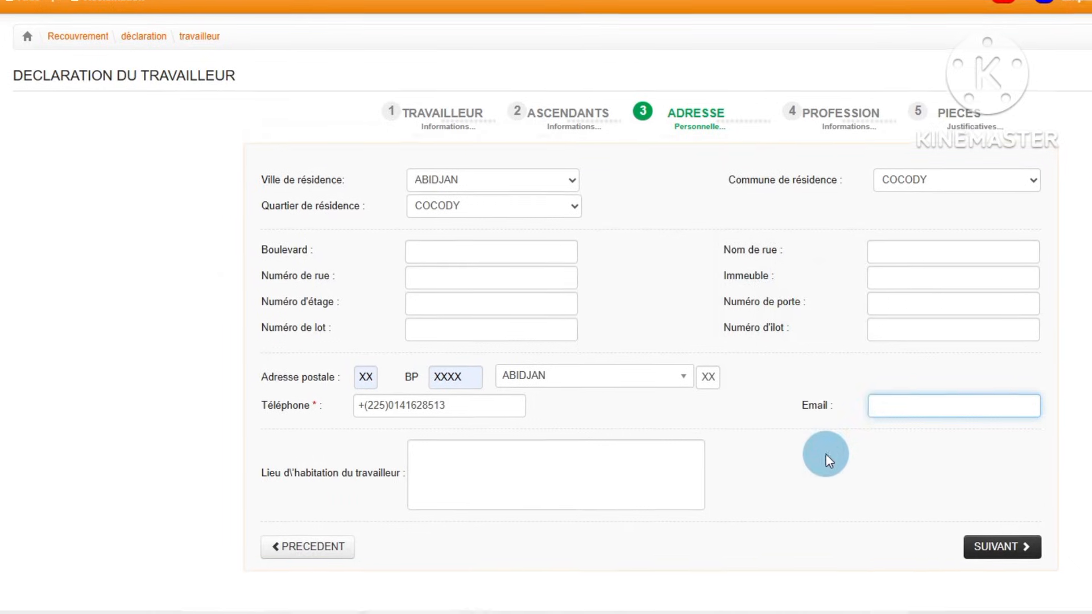
{"action": "left_click", "coordinate": [841, 471]}
{"action": "left_click", "coordinate": [423, 481]}
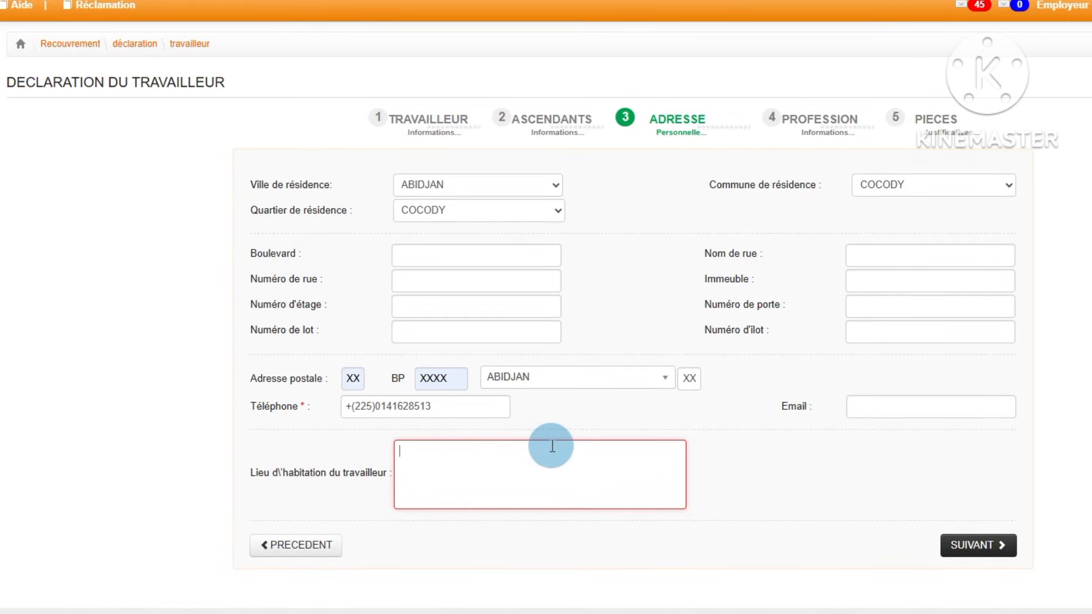
{"action": "left_click", "coordinate": [865, 407]}
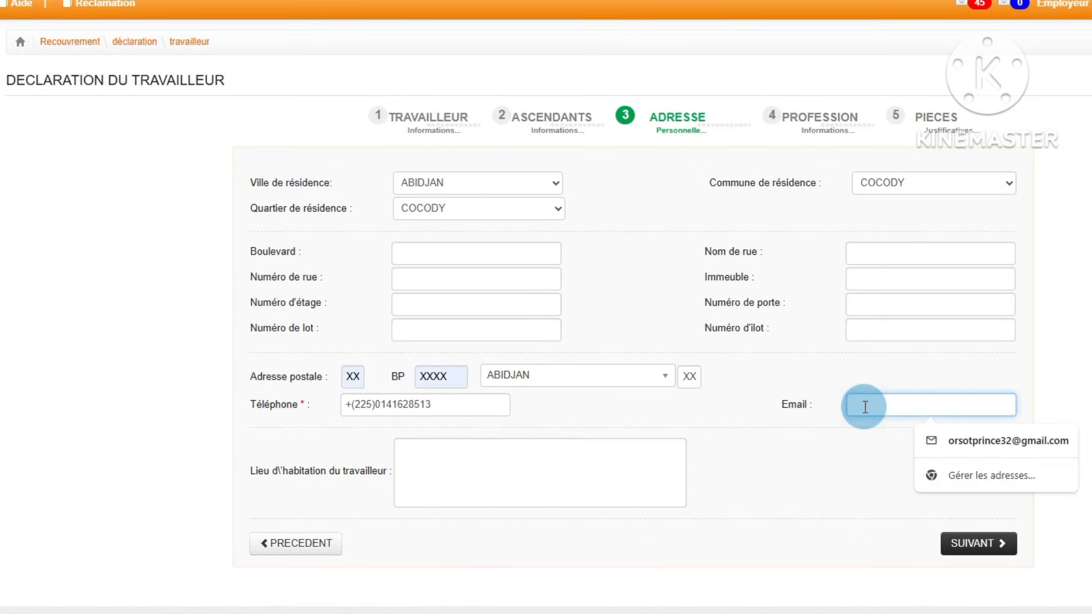
{"action": "left_click", "coordinate": [861, 330]}
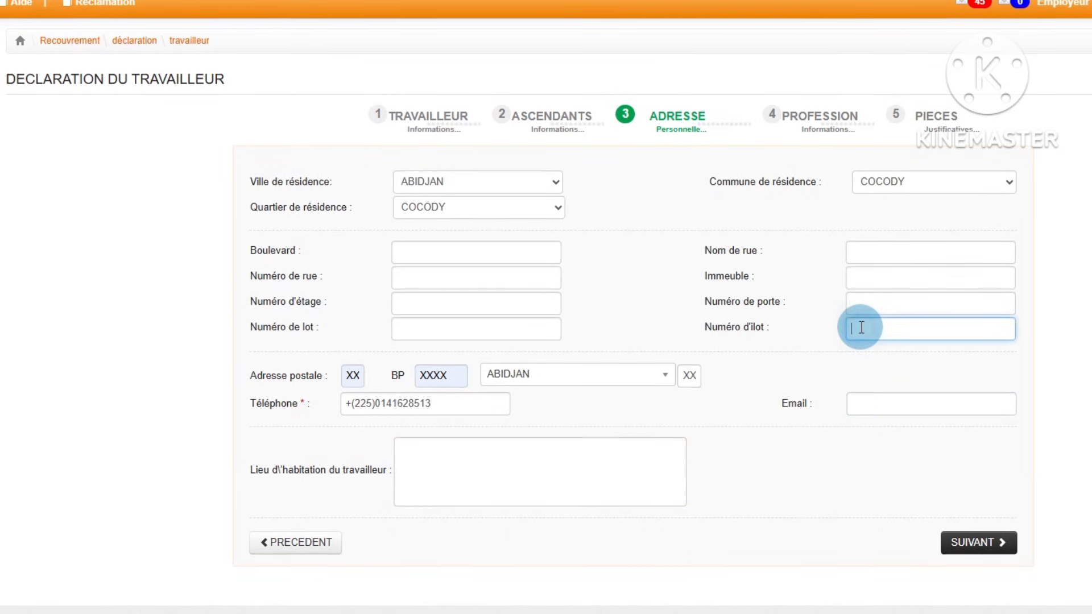
{"action": "left_click", "coordinate": [866, 302]}
{"action": "left_click", "coordinate": [870, 277]}
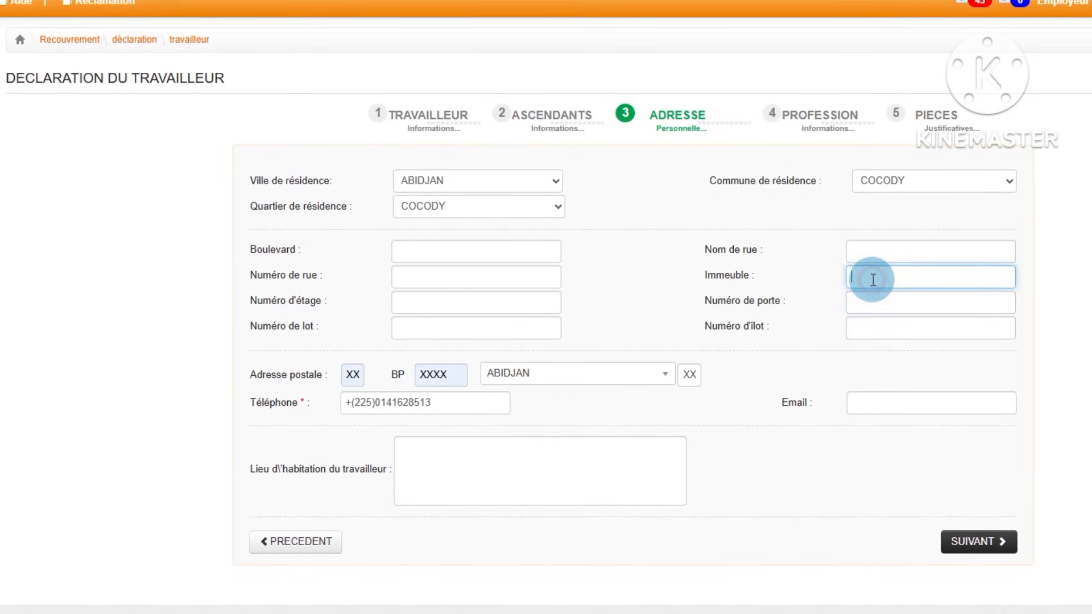
{"action": "left_click", "coordinate": [870, 249]}
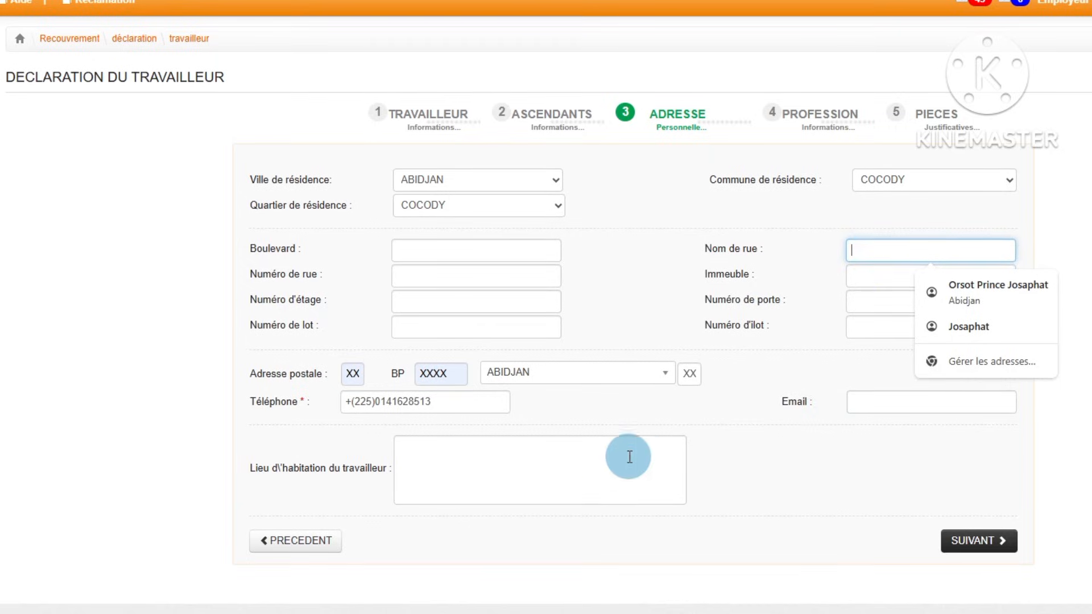
Step: Enter COCODY as the worker's place of habitation and proceed to the Profession section
{"action": "left_click", "coordinate": [421, 460]}
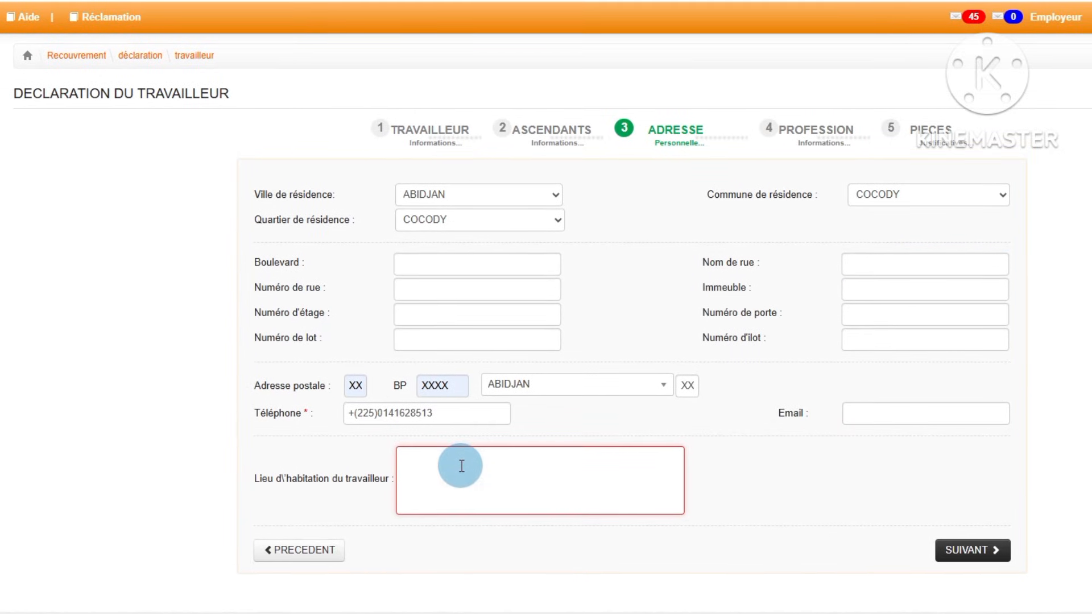
{"action": "type", "text": "COCODY"}
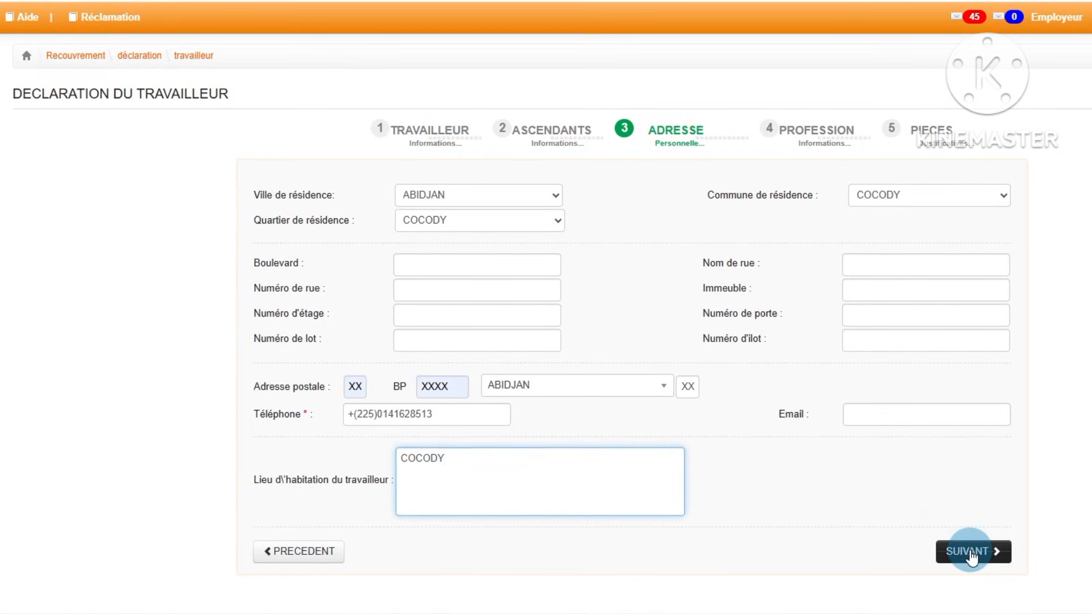
{"action": "left_click", "coordinate": [972, 552]}
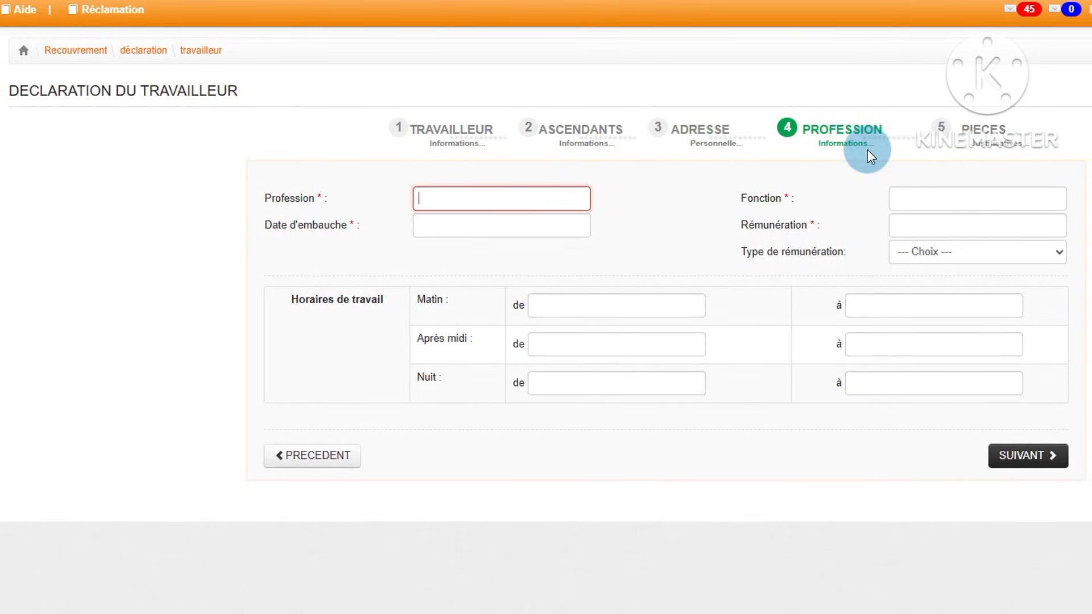
{"action": "left_click", "coordinate": [494, 188]}
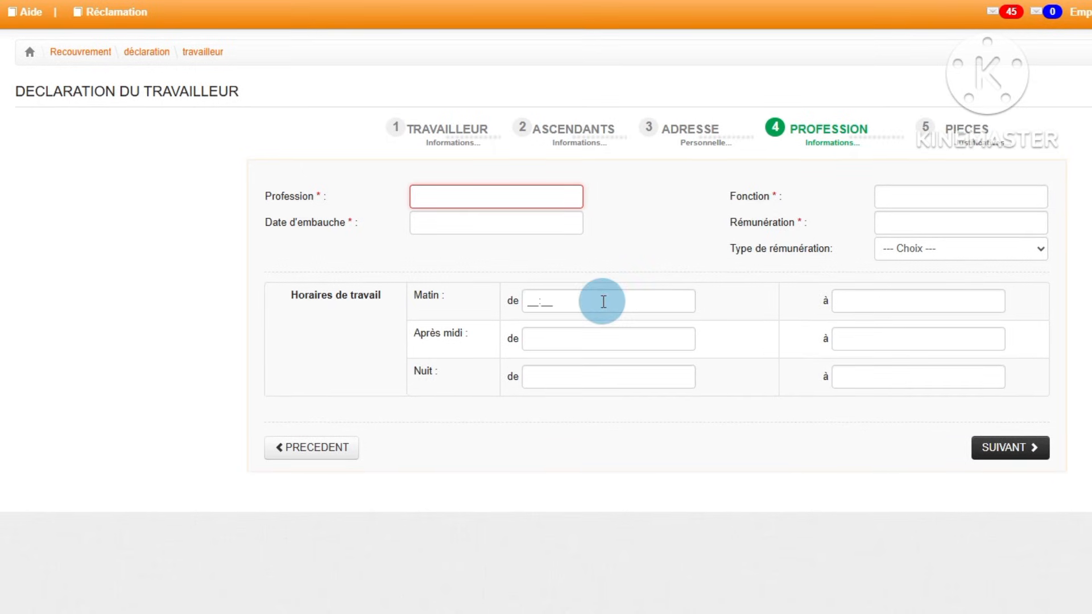
{"action": "left_click", "coordinate": [603, 301]}
{"action": "left_click", "coordinate": [595, 339]}
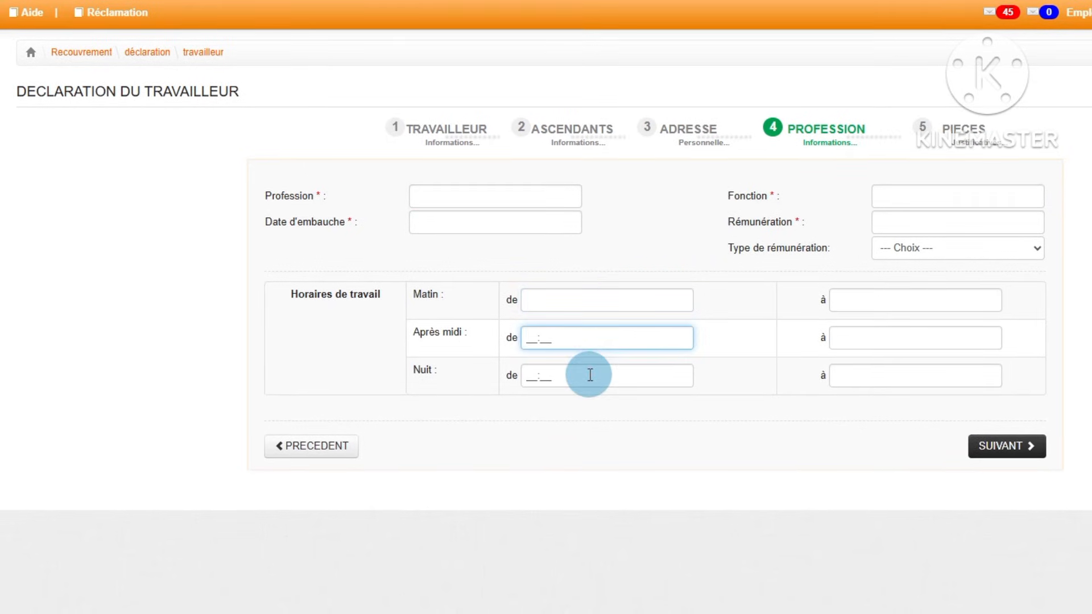
{"action": "left_click", "coordinate": [592, 375]}
{"action": "left_click", "coordinate": [877, 372]}
{"action": "left_click", "coordinate": [848, 336]}
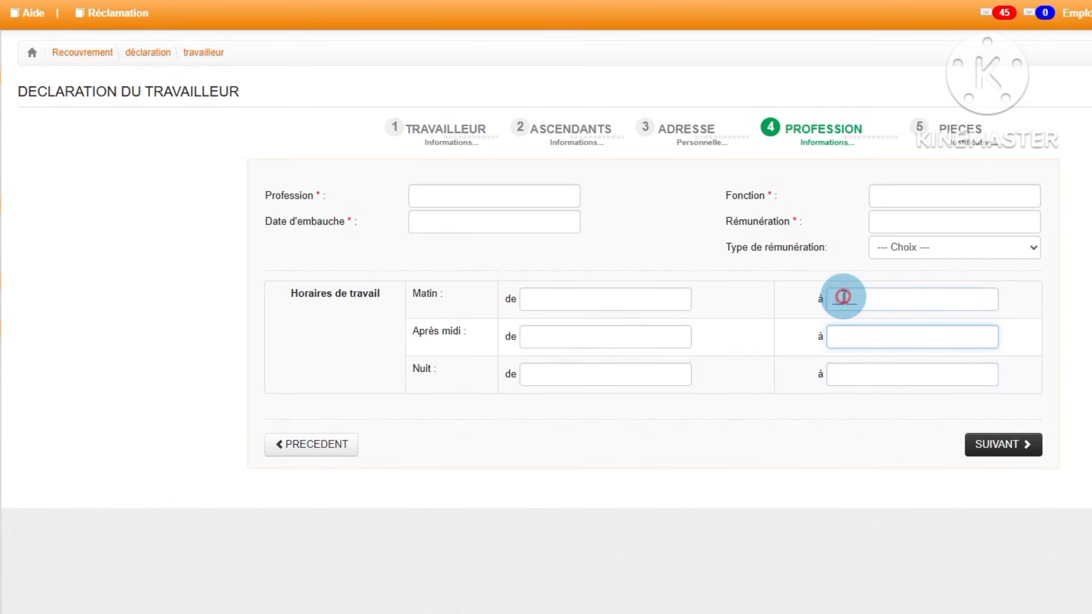
{"action": "left_click", "coordinate": [844, 295]}
{"action": "left_click", "coordinate": [469, 259]}
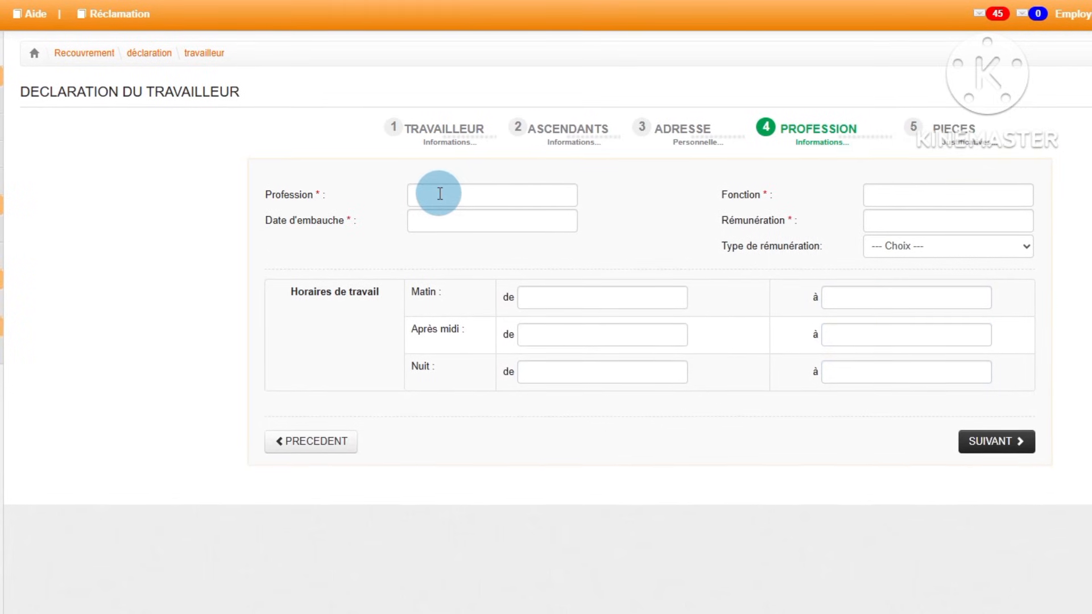
{"action": "left_click", "coordinate": [440, 193]}
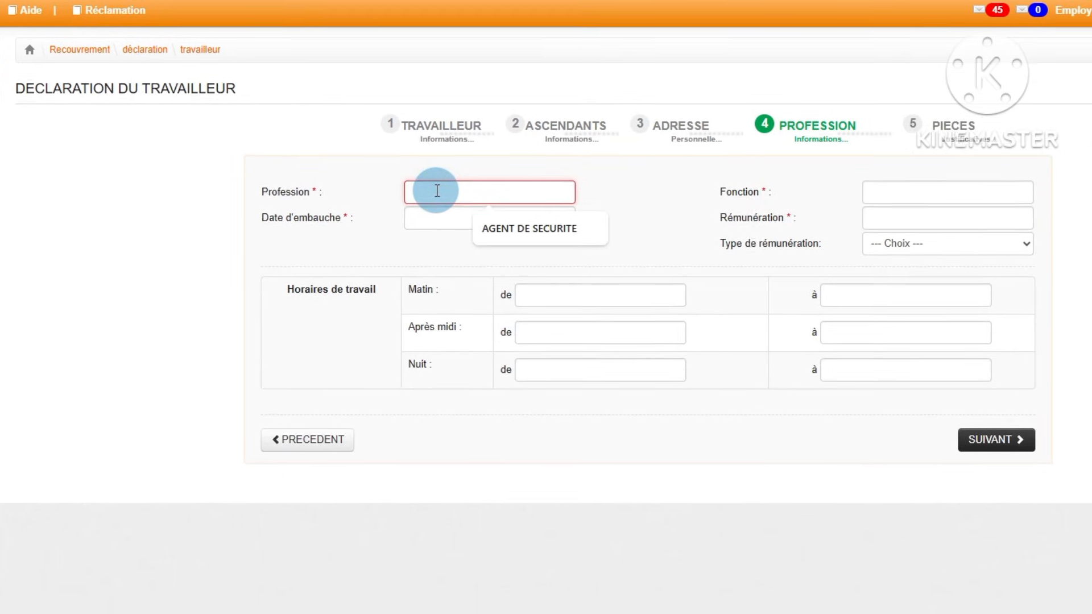
{"action": "type", "text": "COMPTABLE"}
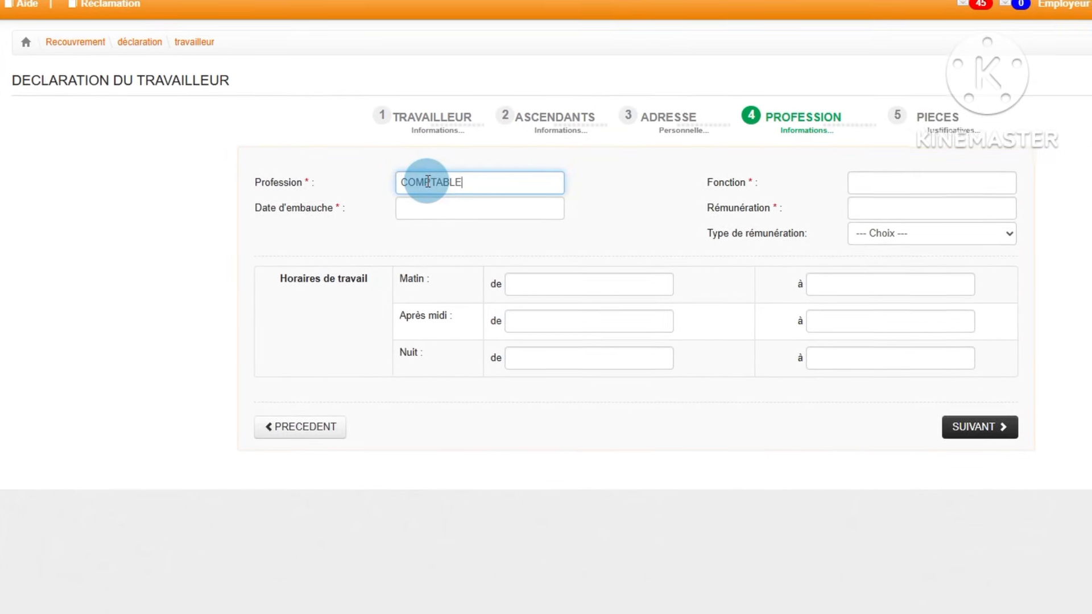
{"action": "left_click_drag", "start_coordinate": [467, 235], "coordinate": [362, 242]}
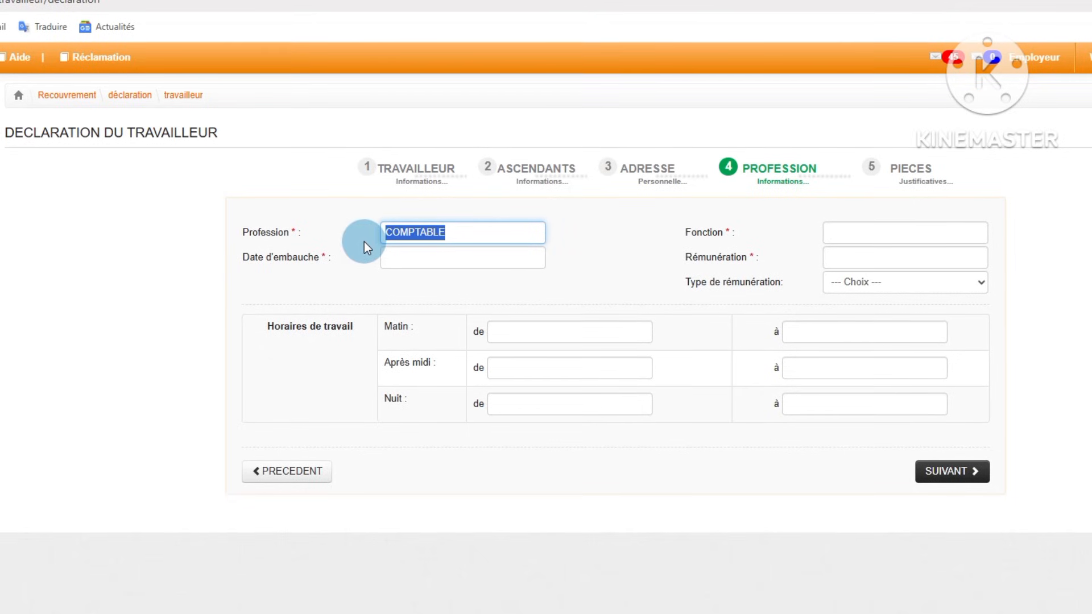
{"action": "key", "text": "BackSpace"}
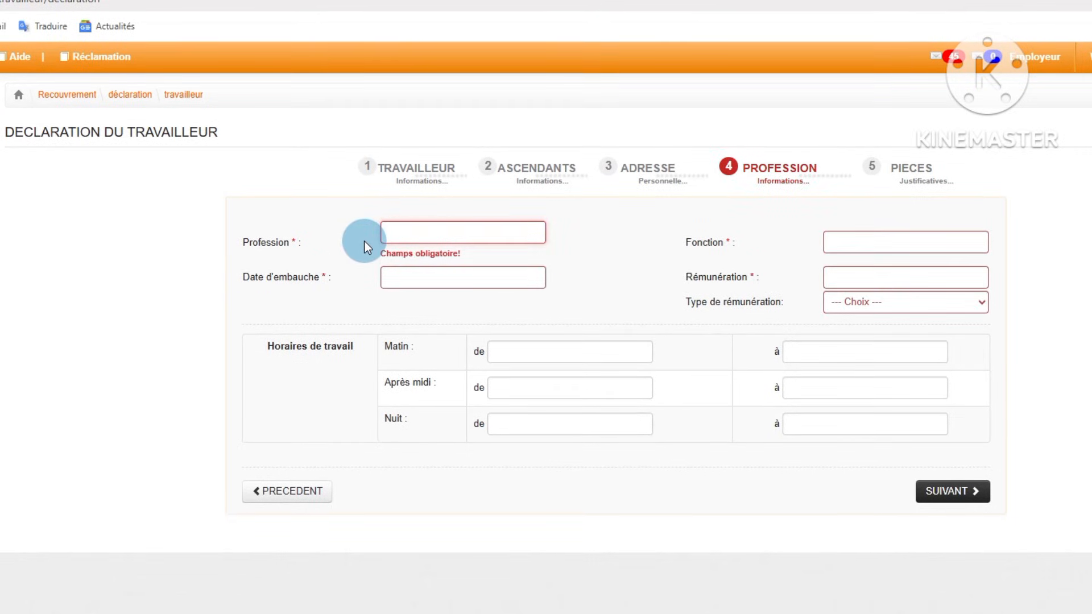
Step: Enter RESSOURCES HUMAINES as the worker's profession and copy that text for reuse
{"action": "type", "text": "RE"}
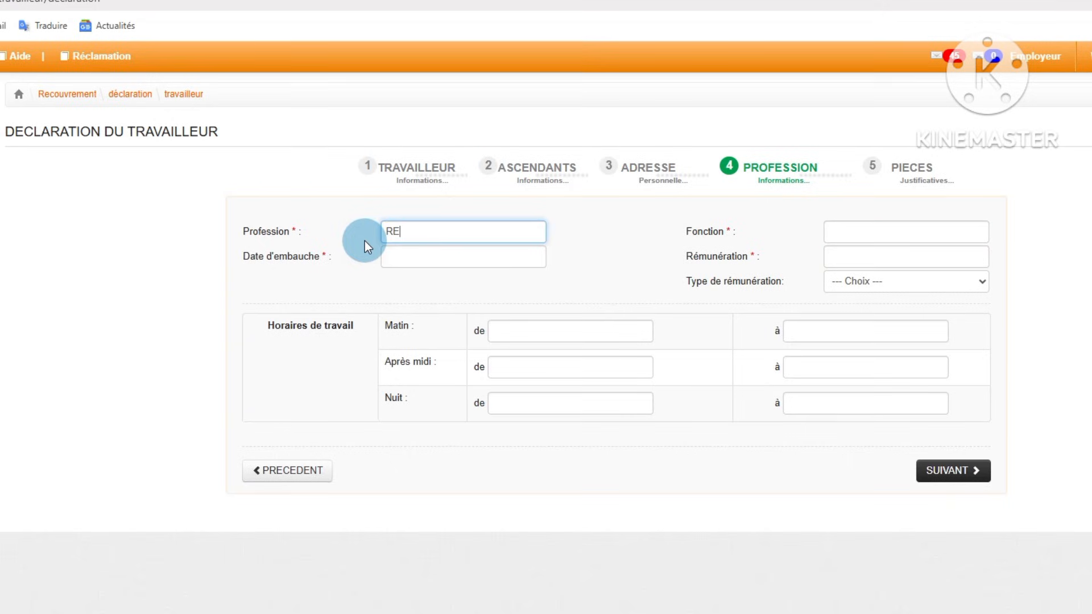
{"action": "type", "text": "SSO"}
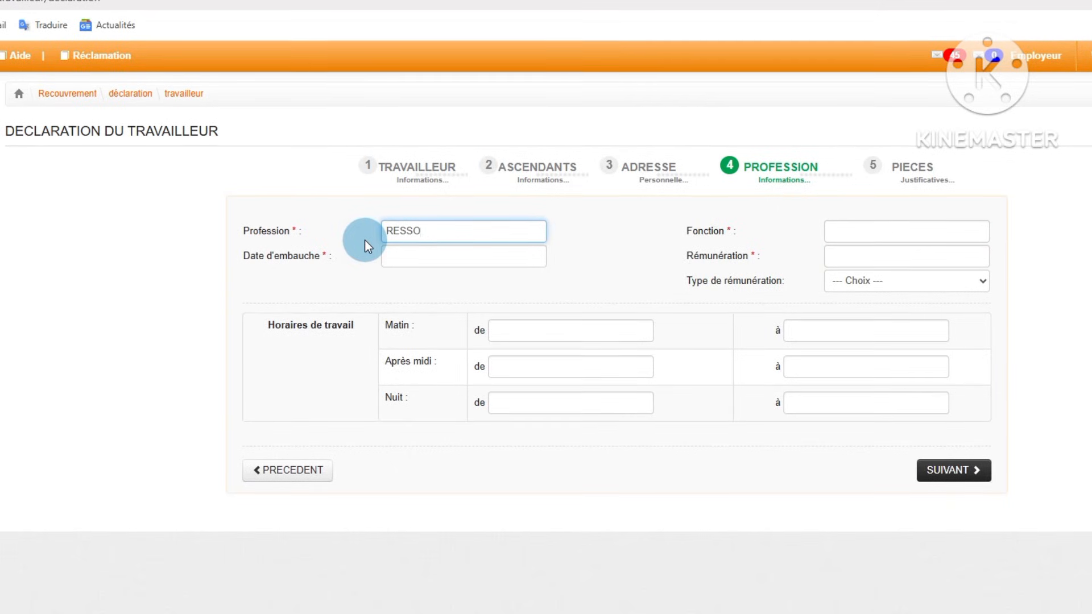
{"action": "type", "text": "URCES"}
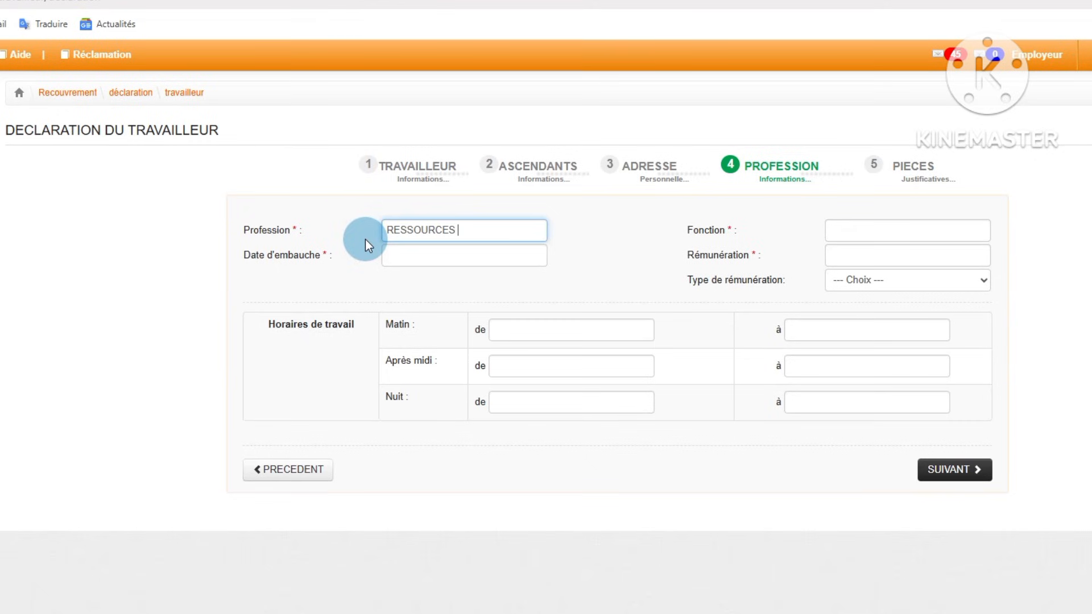
{"action": "type", "text": " HUMA"}
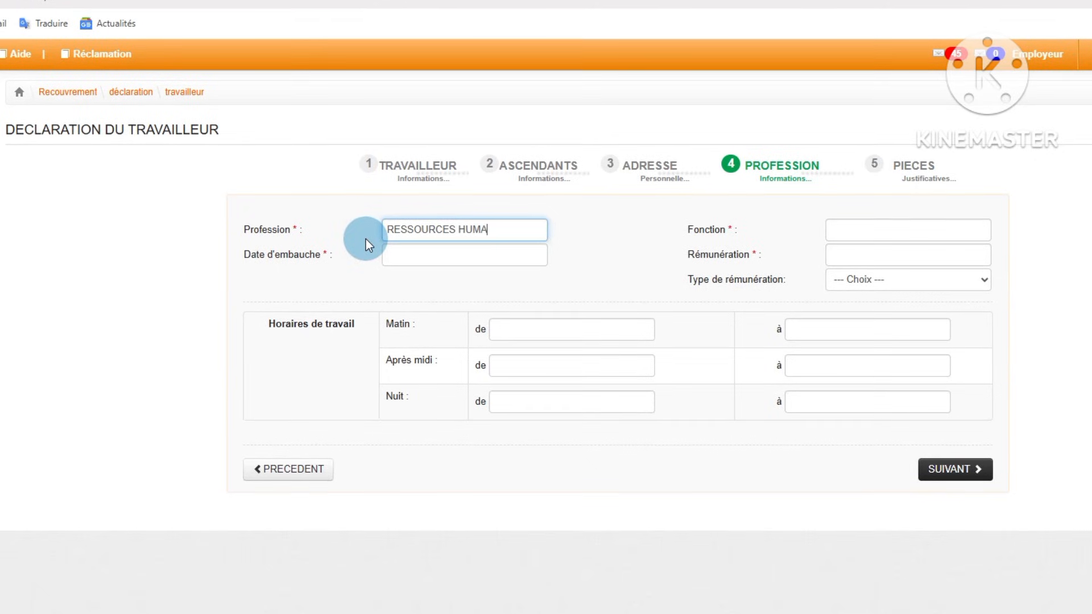
{"action": "type", "text": "INES"}
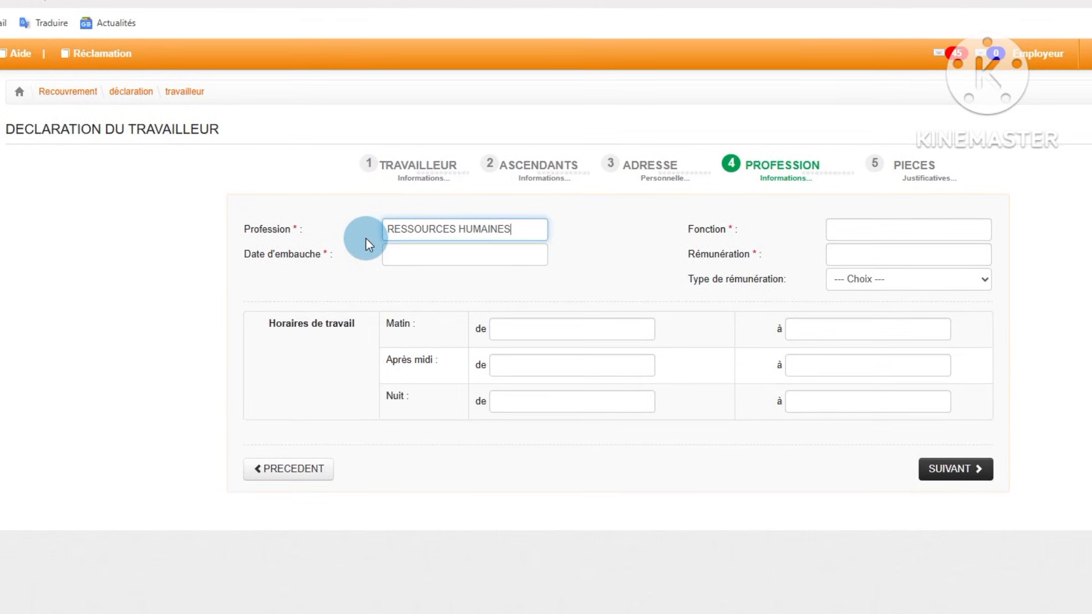
{"action": "left_click_drag", "start_coordinate": [515, 228], "coordinate": [326, 231]}
{"action": "key", "text": "ctrl+c"}
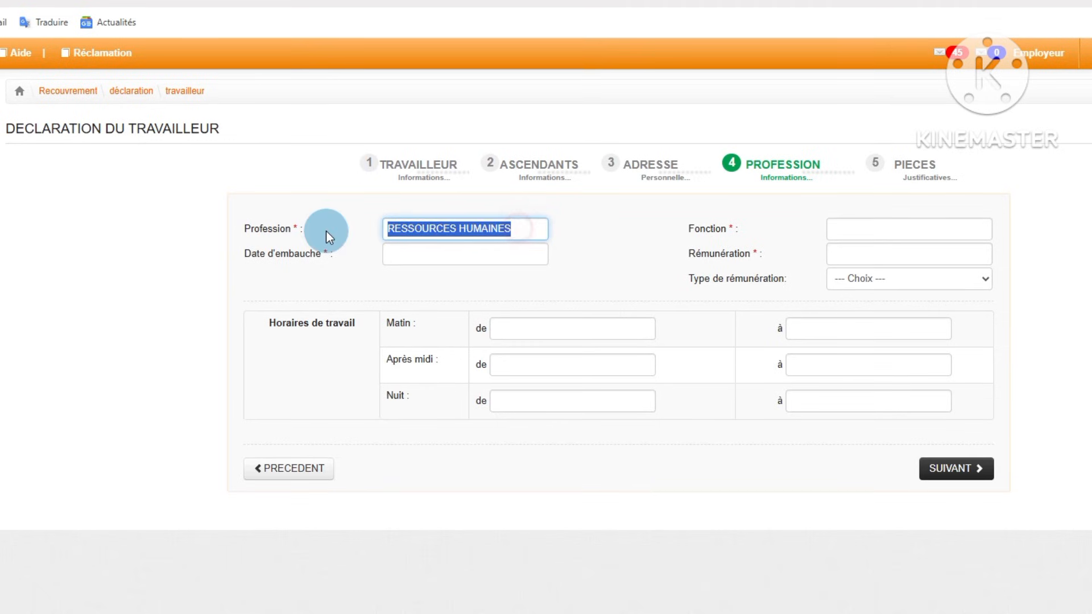
Step: Set the worker's hire date to 01-01-2026 and close the calendar
{"action": "left_click", "coordinate": [453, 256]}
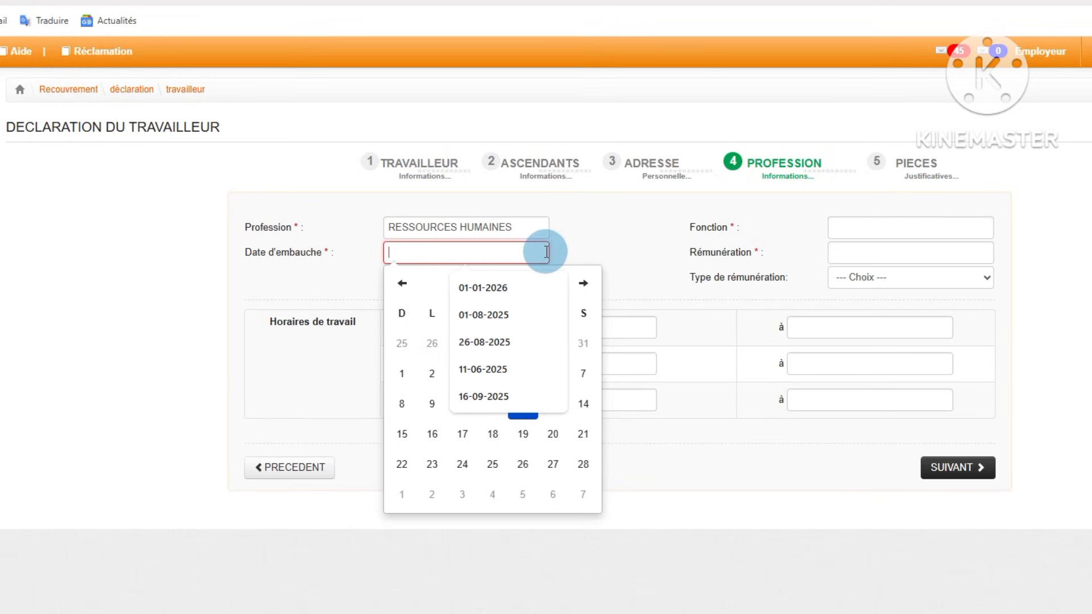
{"action": "left_click", "coordinate": [497, 291]}
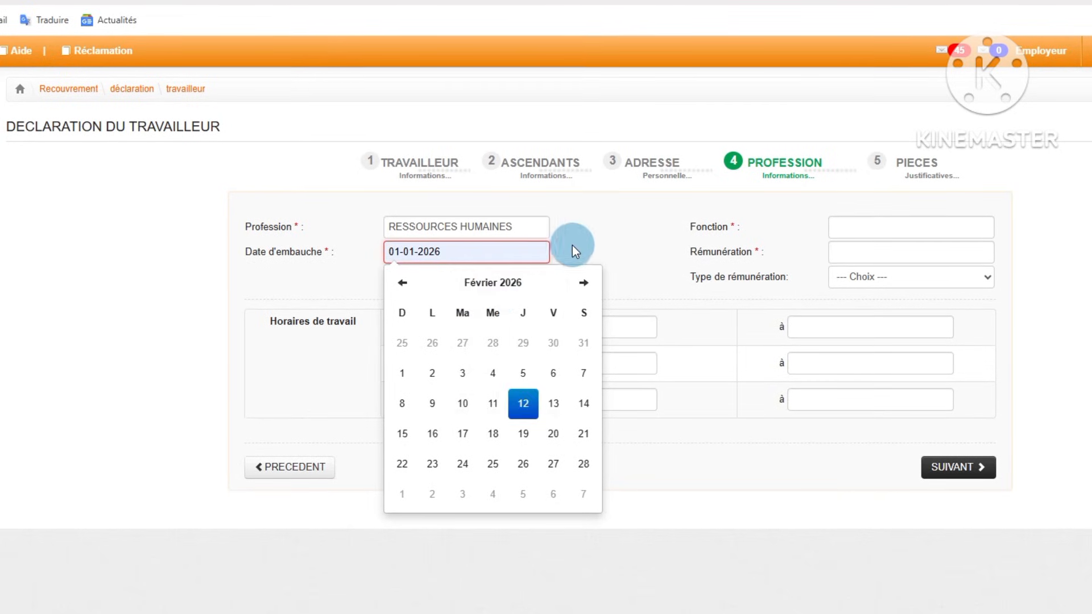
{"action": "left_click", "coordinate": [536, 347]}
{"action": "left_click", "coordinate": [511, 316]}
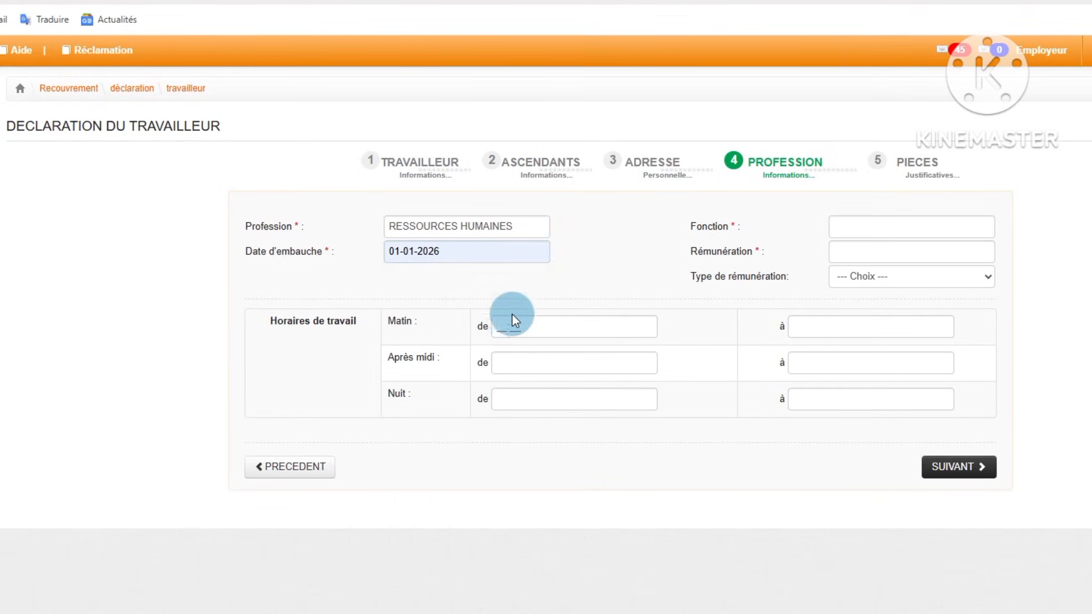
Step: Fill in the worker's function with the copied RESSOURCES HUMAINES and enter 600000 as the remuneration
{"action": "left_click", "coordinate": [865, 229]}
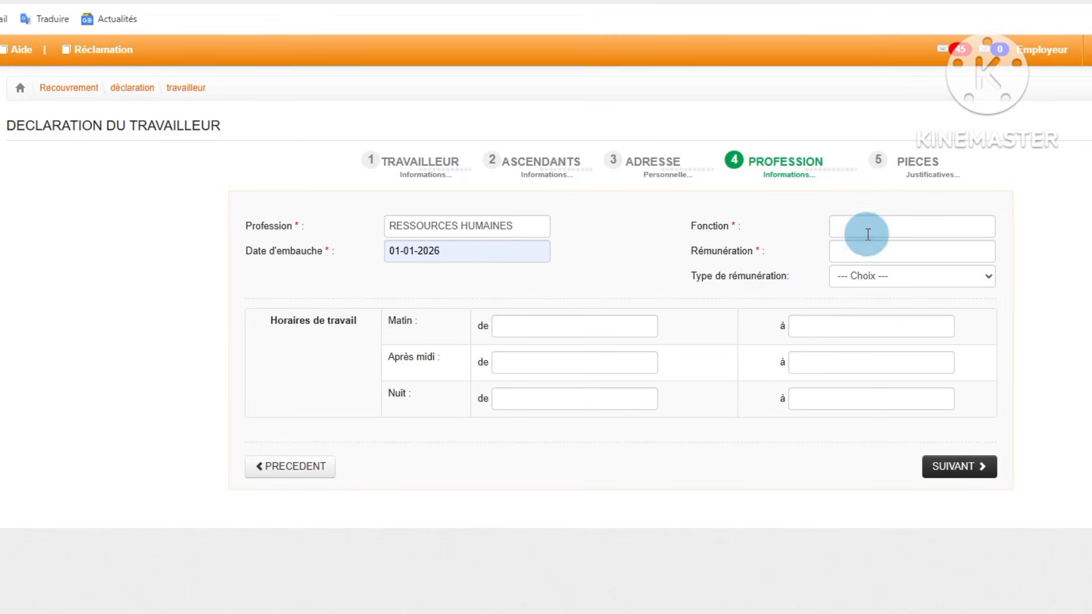
{"action": "key", "text": "ctrl+v"}
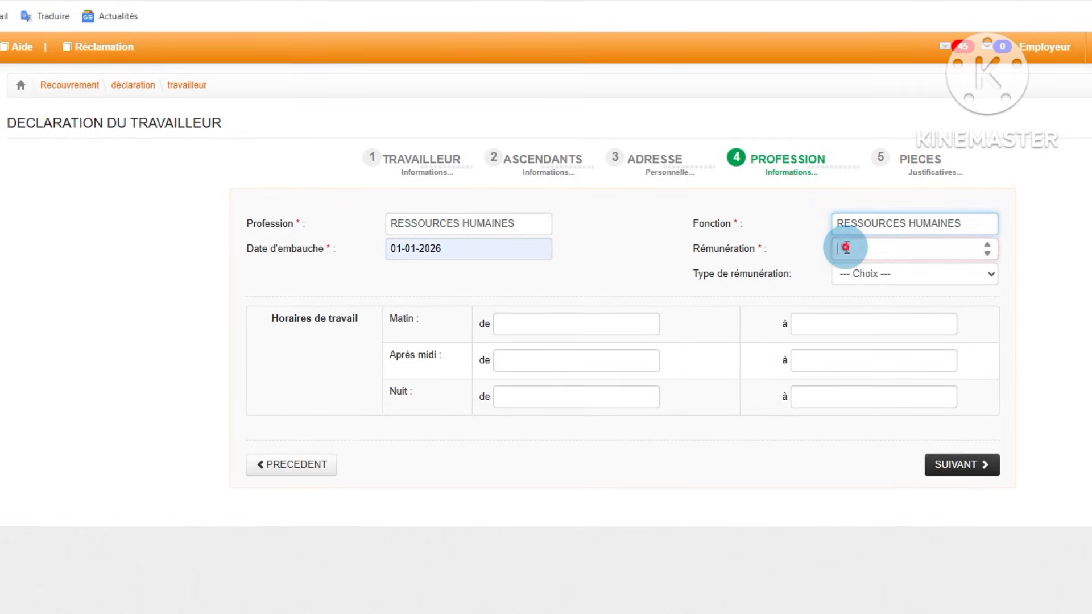
{"action": "left_click", "coordinate": [846, 248]}
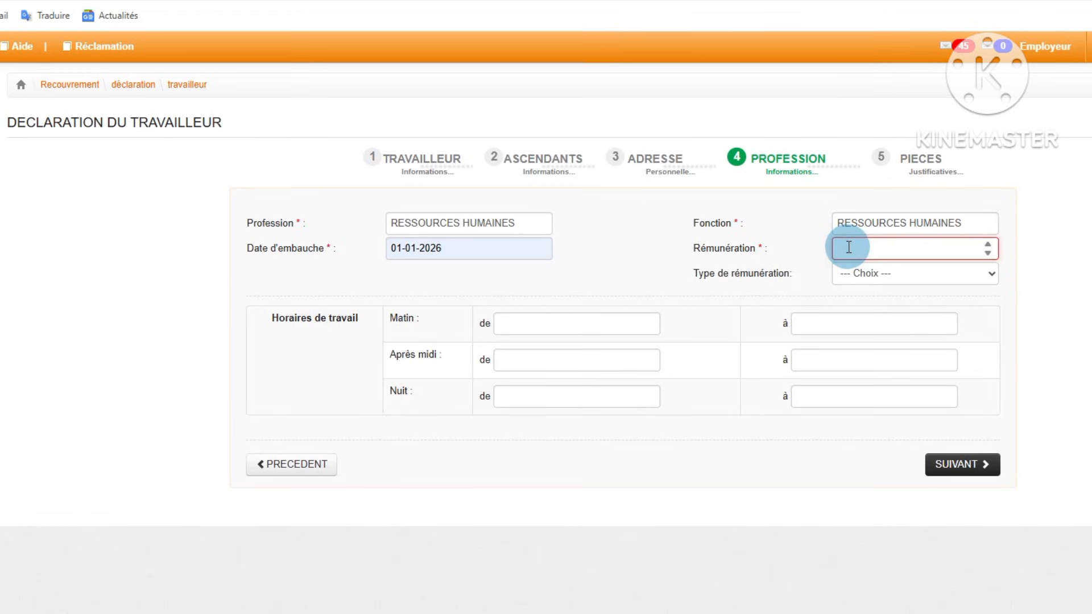
{"action": "type", "text": "6"}
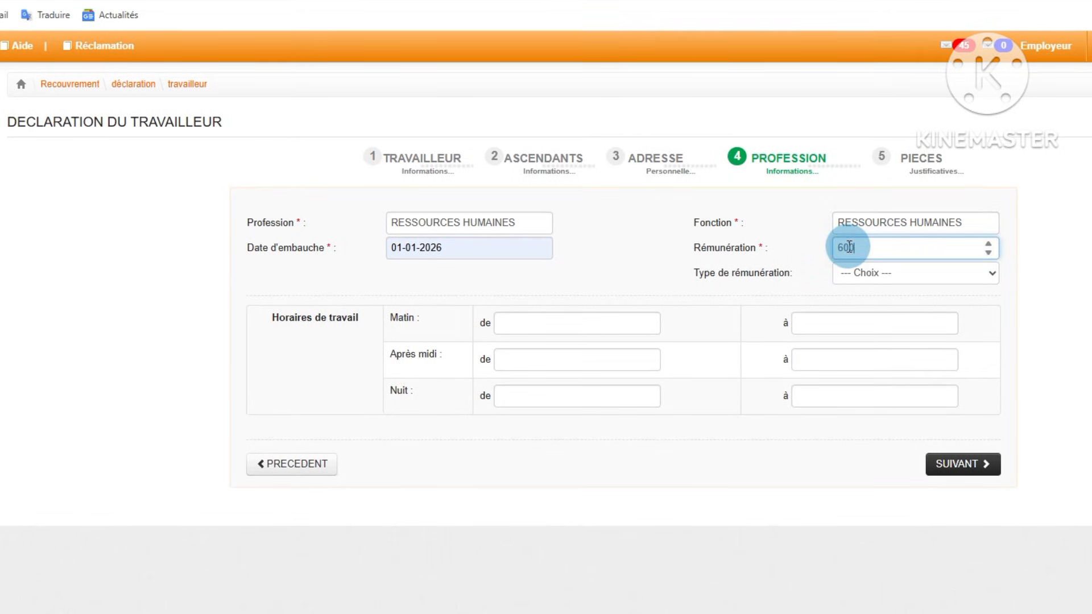
{"action": "type", "text": "00000"}
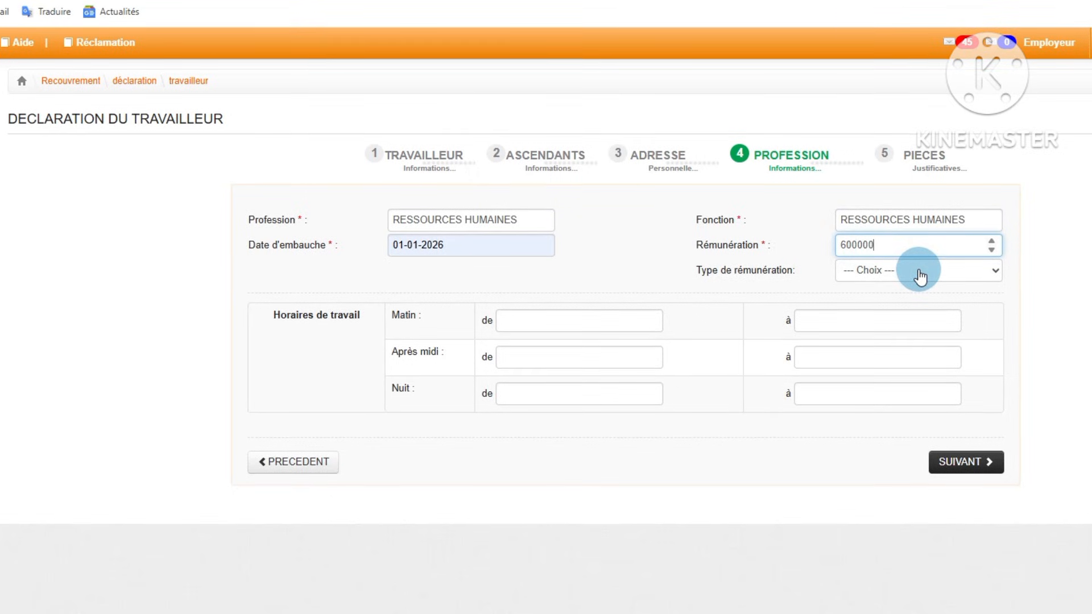
Step: Set the remuneration type to Mensuel and proceed to the supporting documents section
{"action": "left_click", "coordinate": [920, 277]}
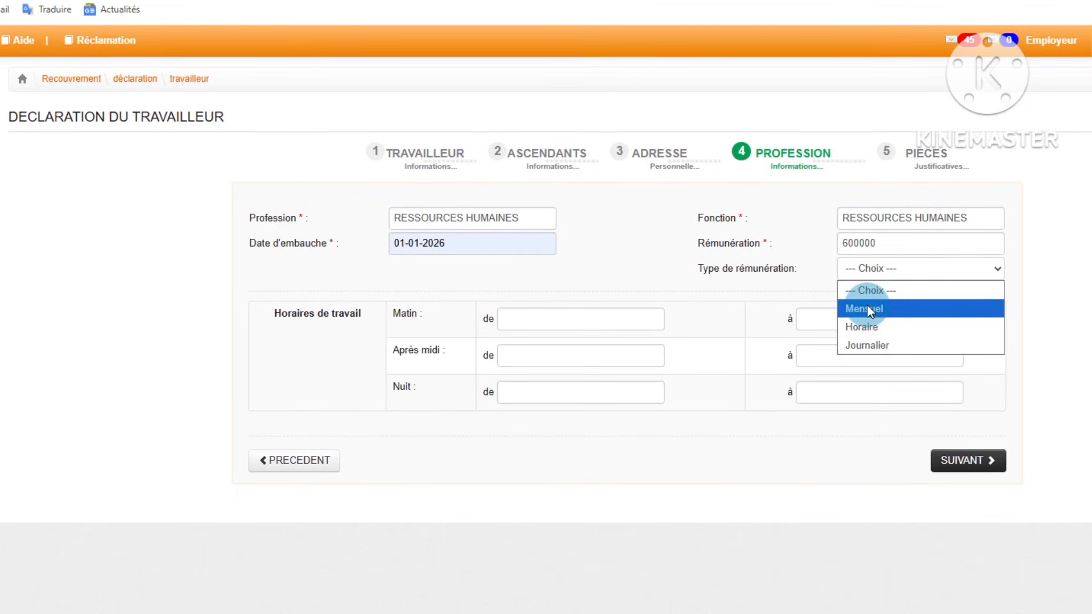
{"action": "left_click", "coordinate": [906, 307]}
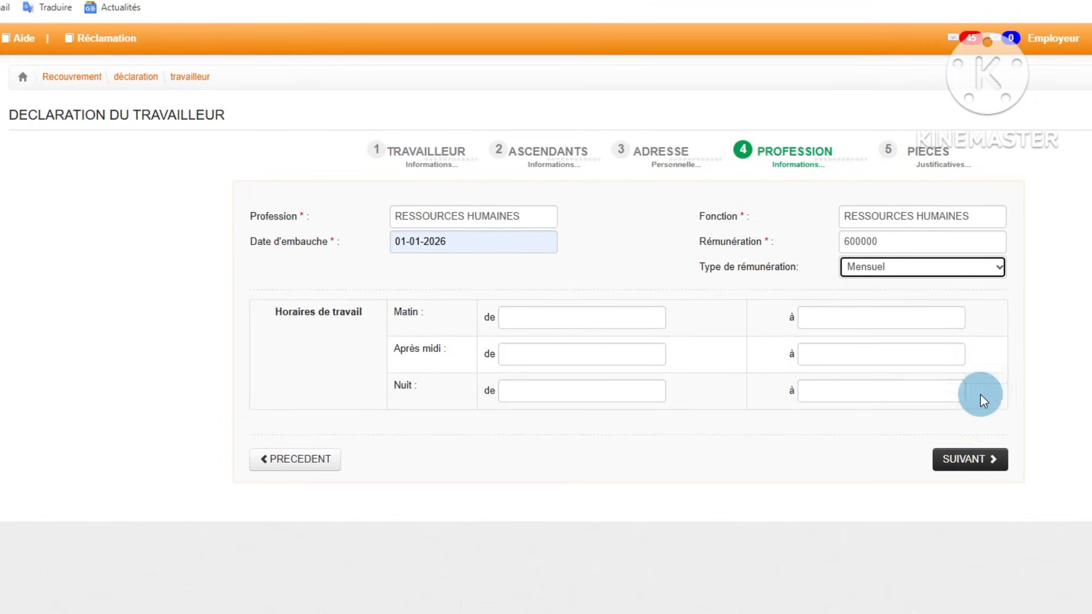
{"action": "left_click", "coordinate": [976, 471]}
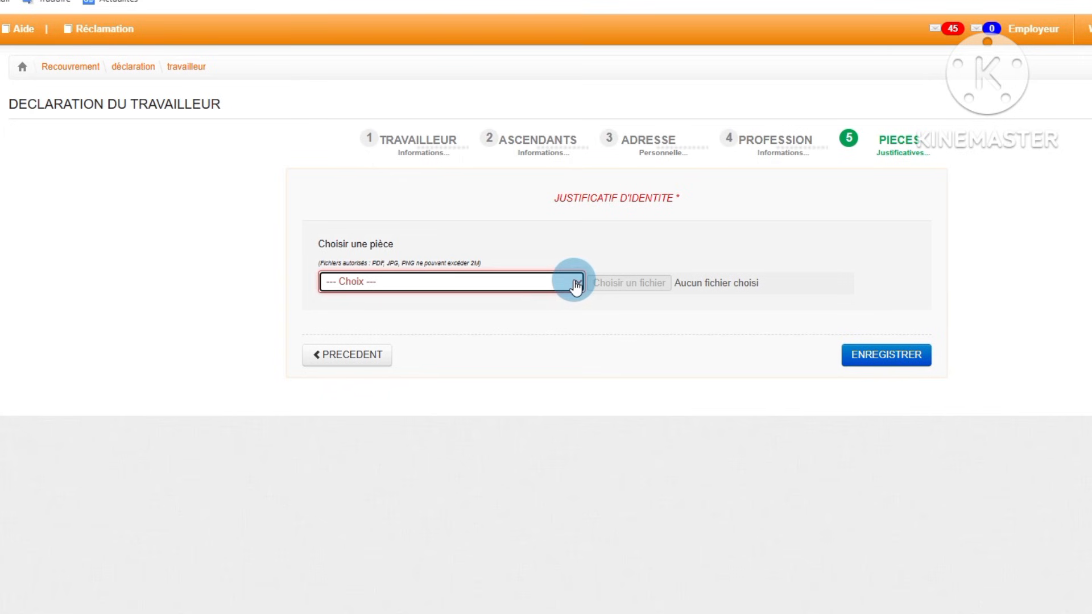
Step: Choose CARTE NATIONALE D'IDENTITE as the identity document and attach the most recent CNI PDF by searching the Téléchargements folder for CNI
{"action": "left_click", "coordinate": [576, 286]}
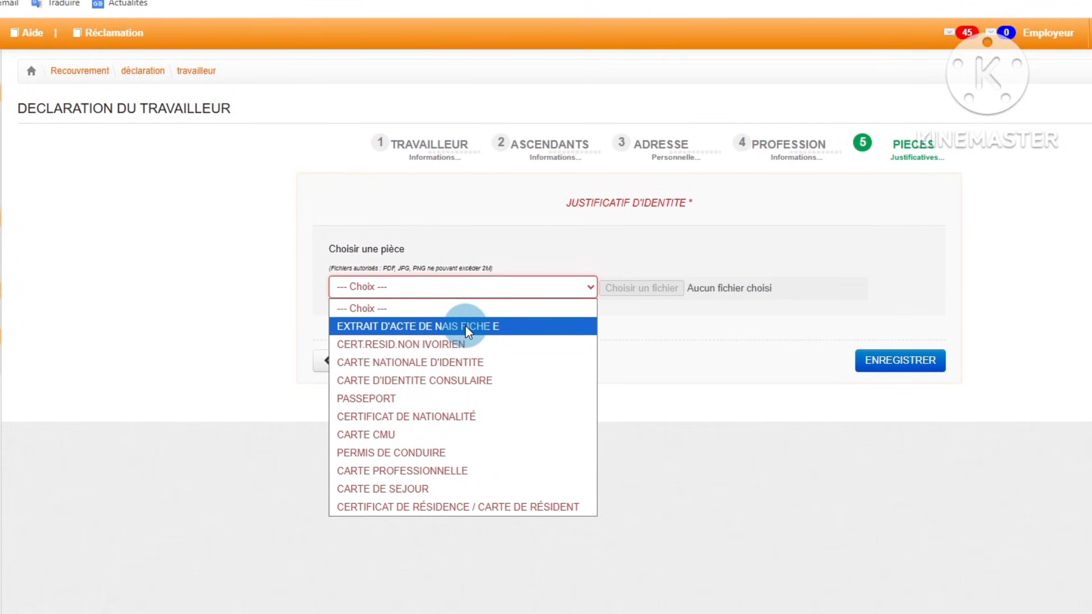
{"action": "left_click", "coordinate": [439, 363]}
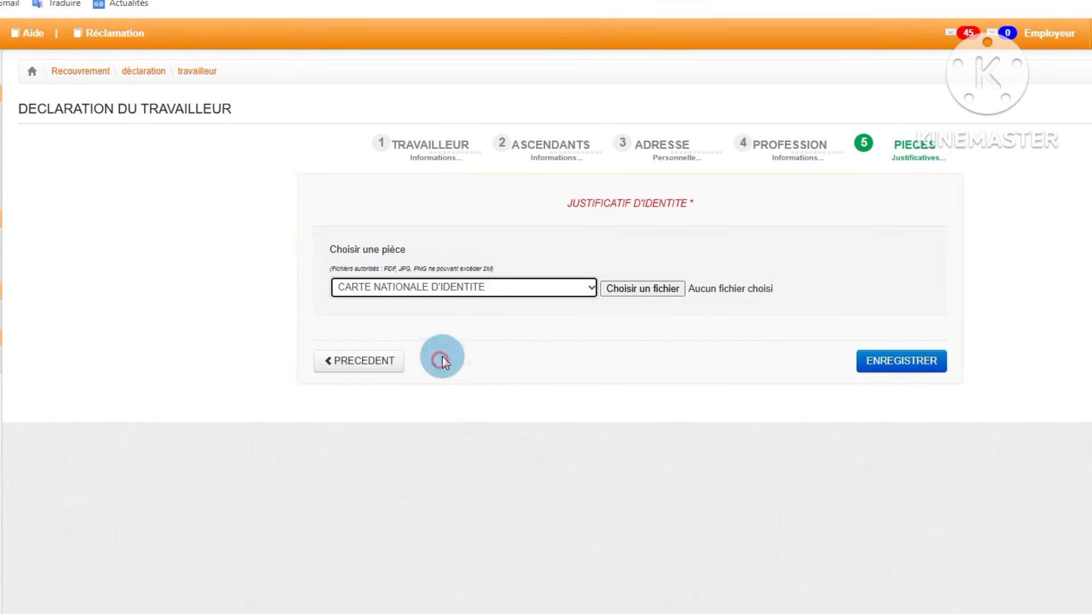
{"action": "left_click", "coordinate": [643, 288]}
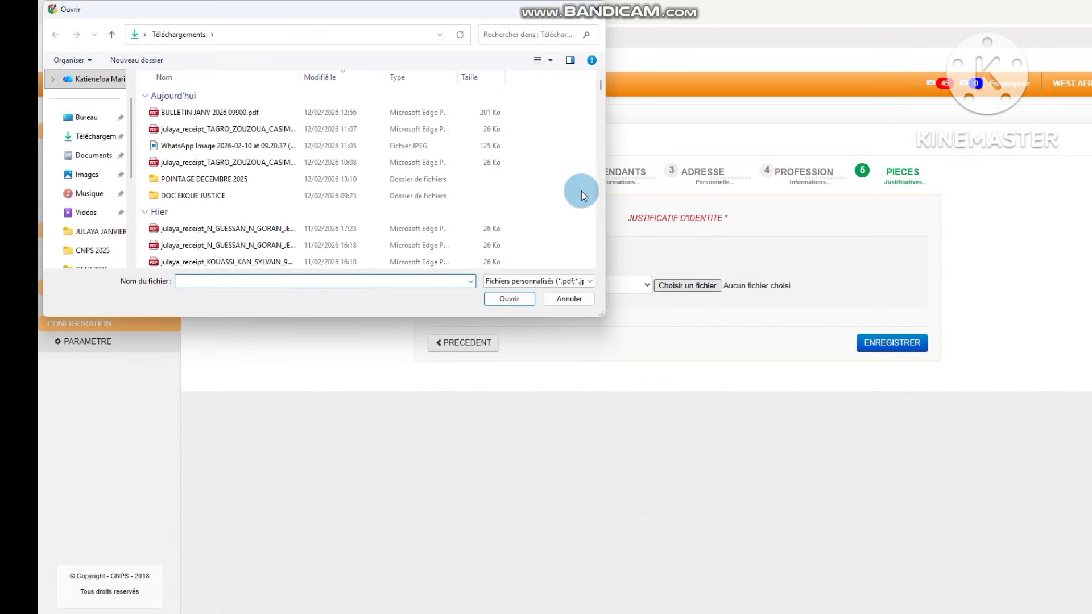
{"action": "type", "text": "CNI"}
{"action": "left_click", "coordinate": [205, 113]}
{"action": "left_click", "coordinate": [509, 298]}
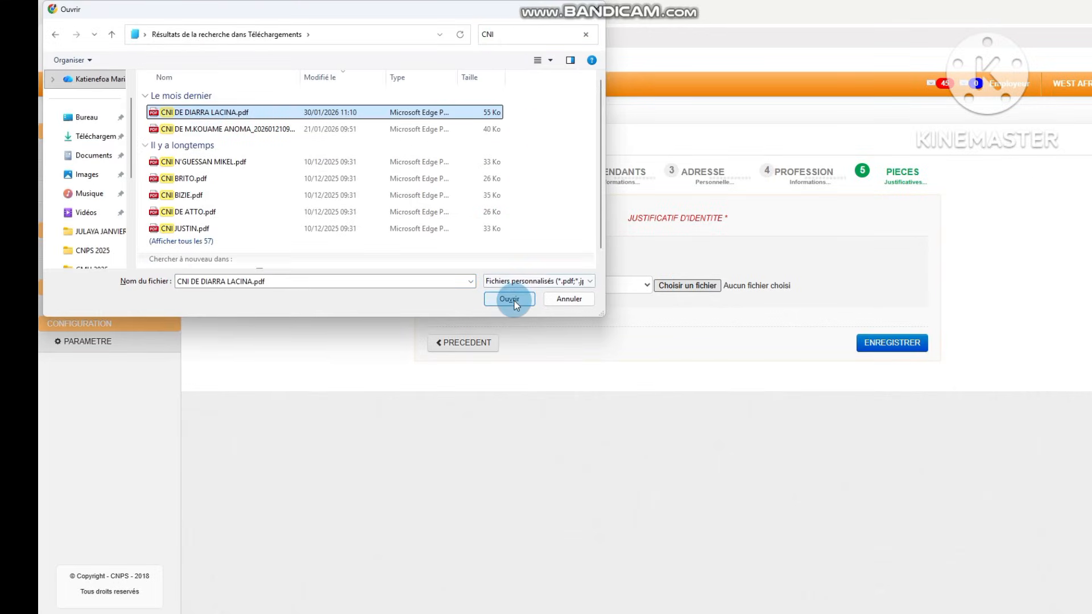